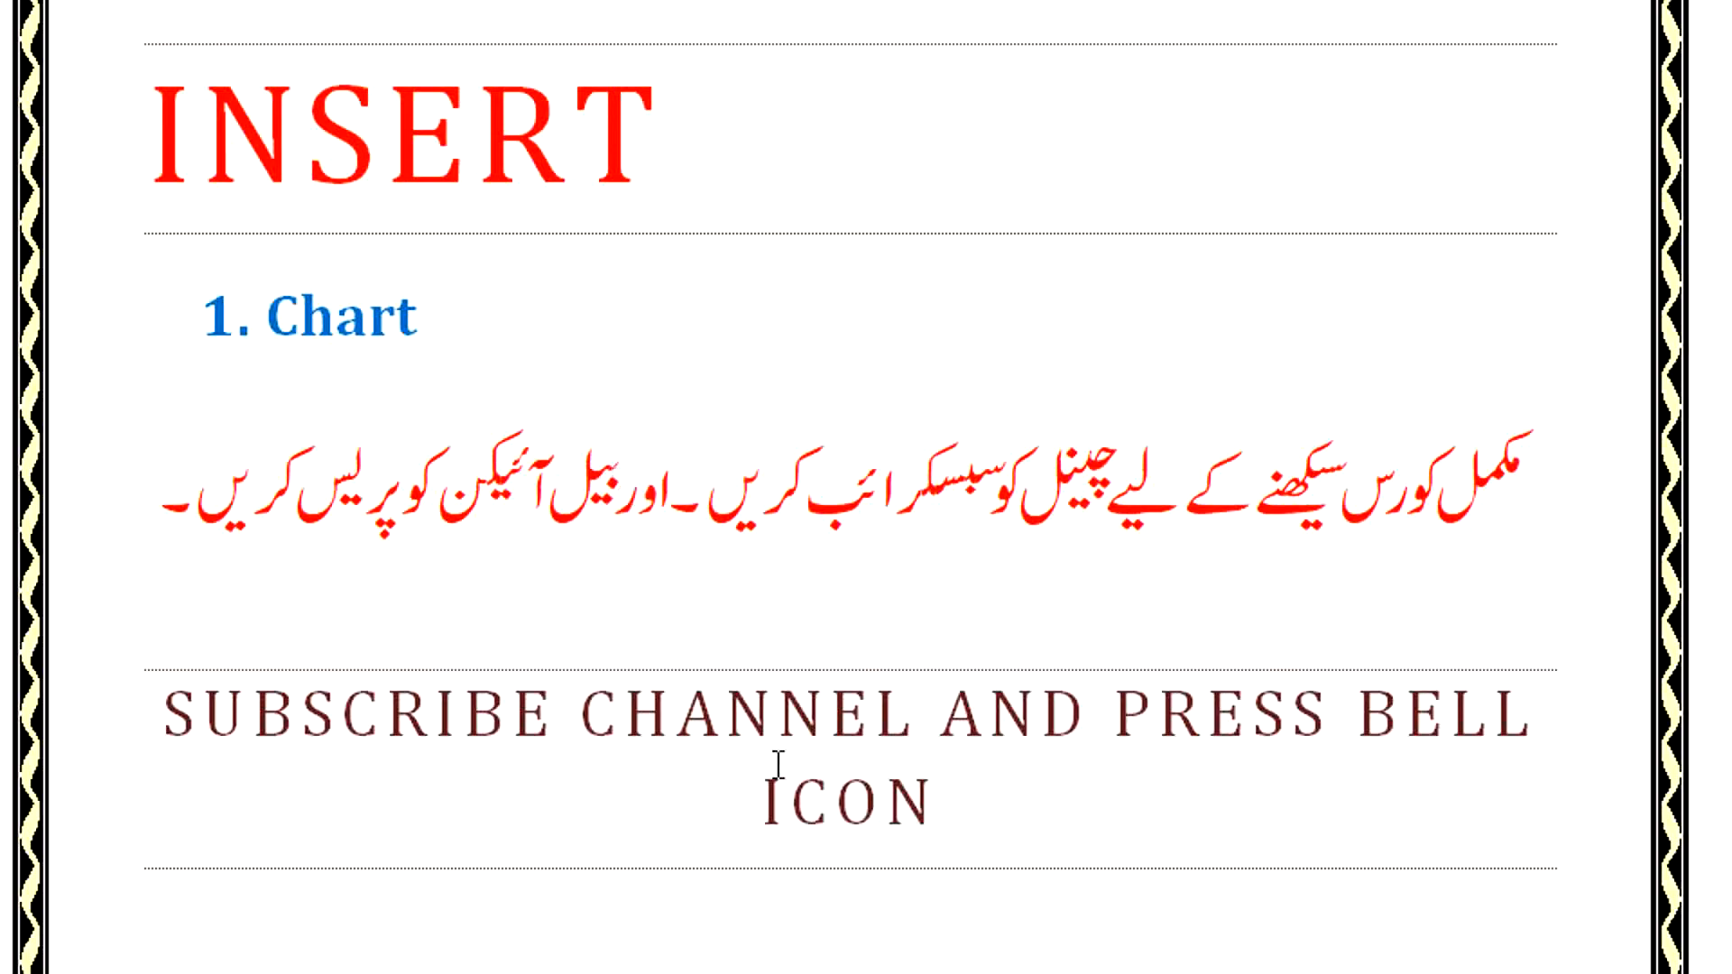
Insert a chart of the default clustered column type on the blank second page of the document.
{"action": "scroll", "coordinate": [783, 901], "scroll_direction": "down", "scroll_amount": 10}
{"action": "scroll", "coordinate": [782, 920], "scroll_direction": "down", "scroll_amount": 8}
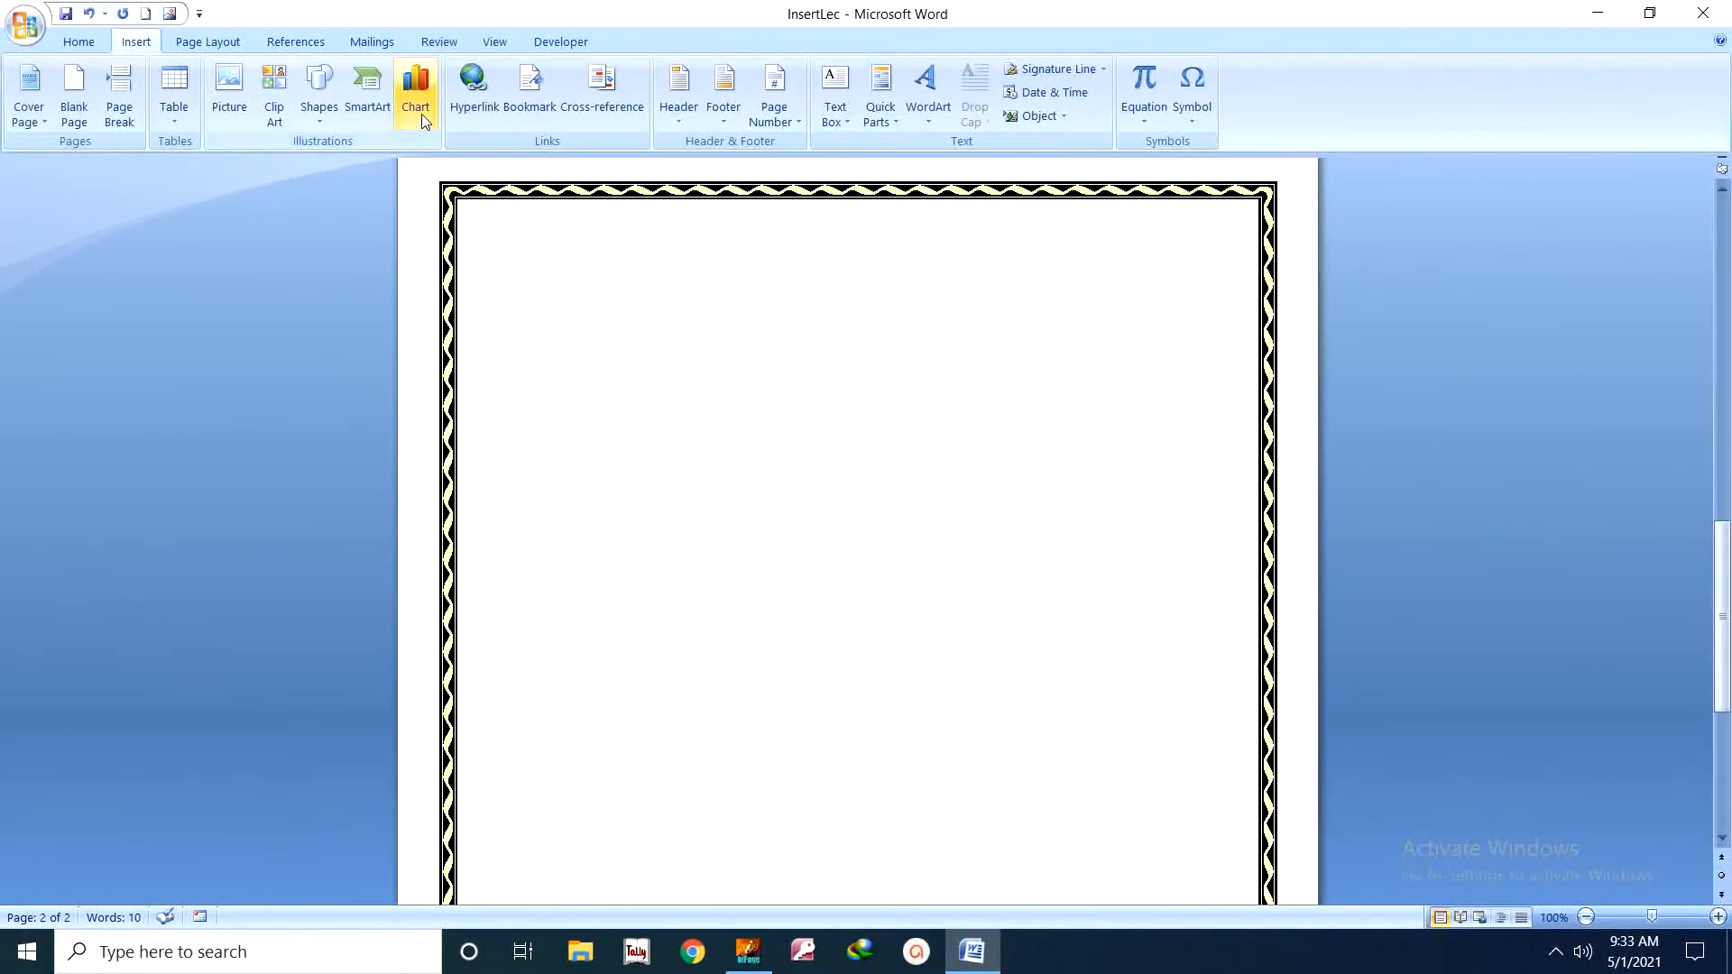
{"action": "left_click", "coordinate": [420, 114]}
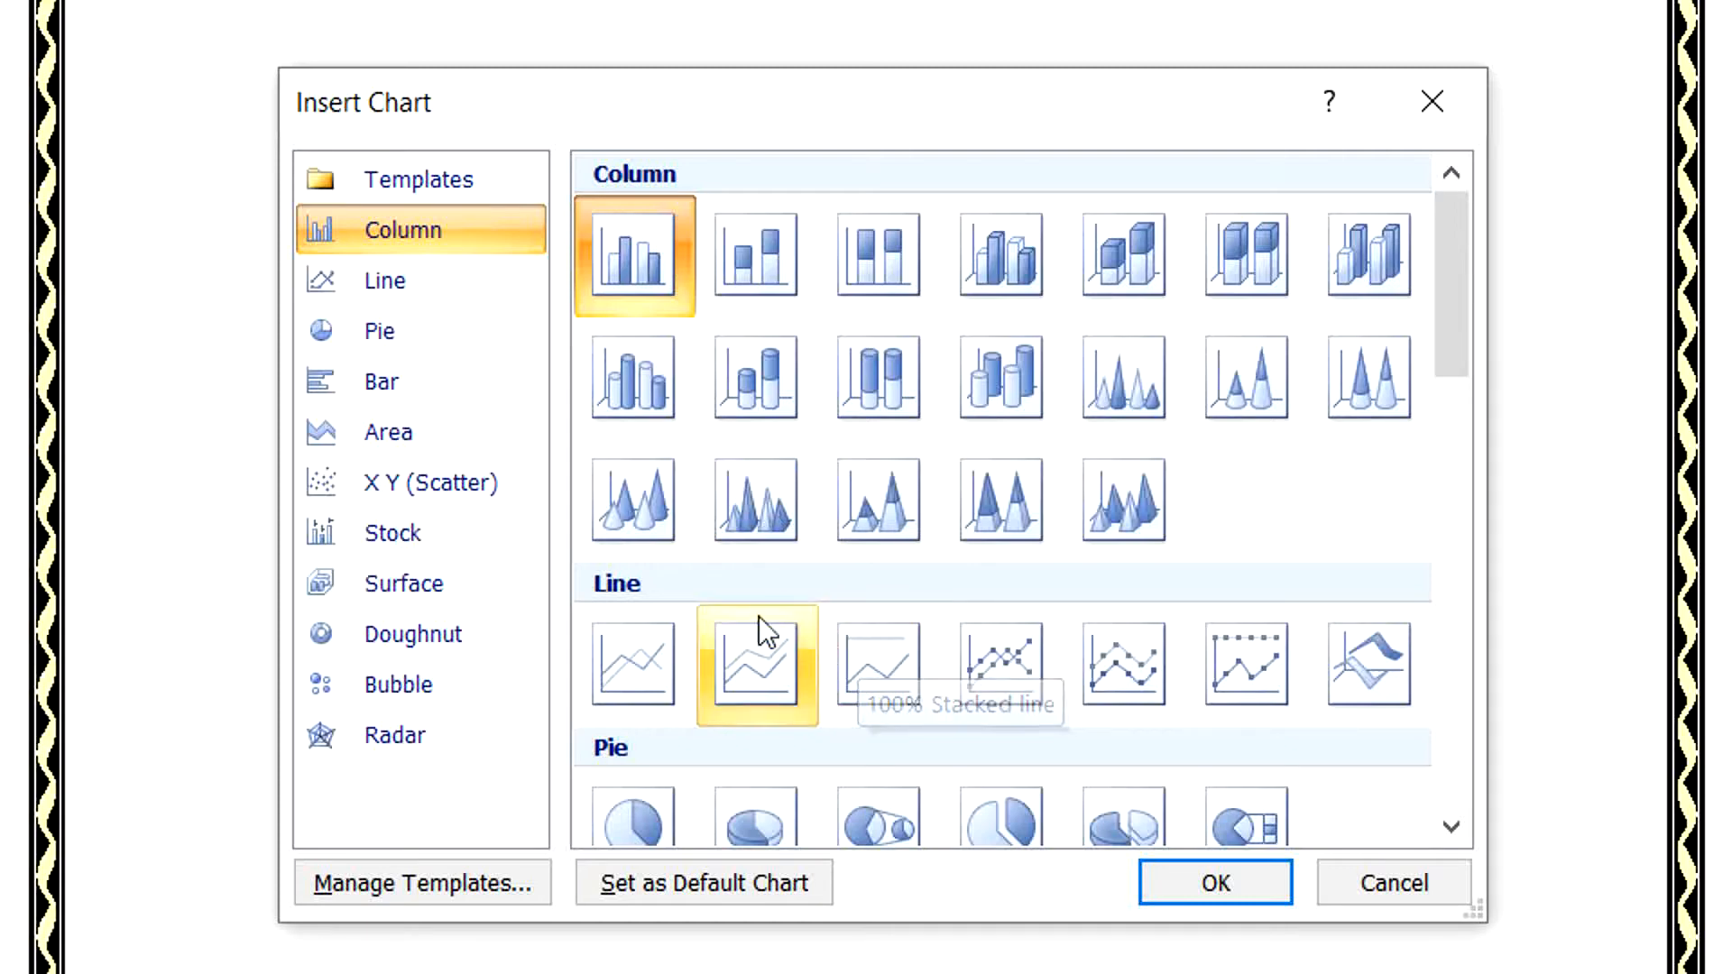
{"action": "scroll", "coordinate": [765, 604], "scroll_direction": "down", "scroll_amount": 5}
{"action": "scroll", "coordinate": [767, 584], "scroll_direction": "down", "scroll_amount": 10}
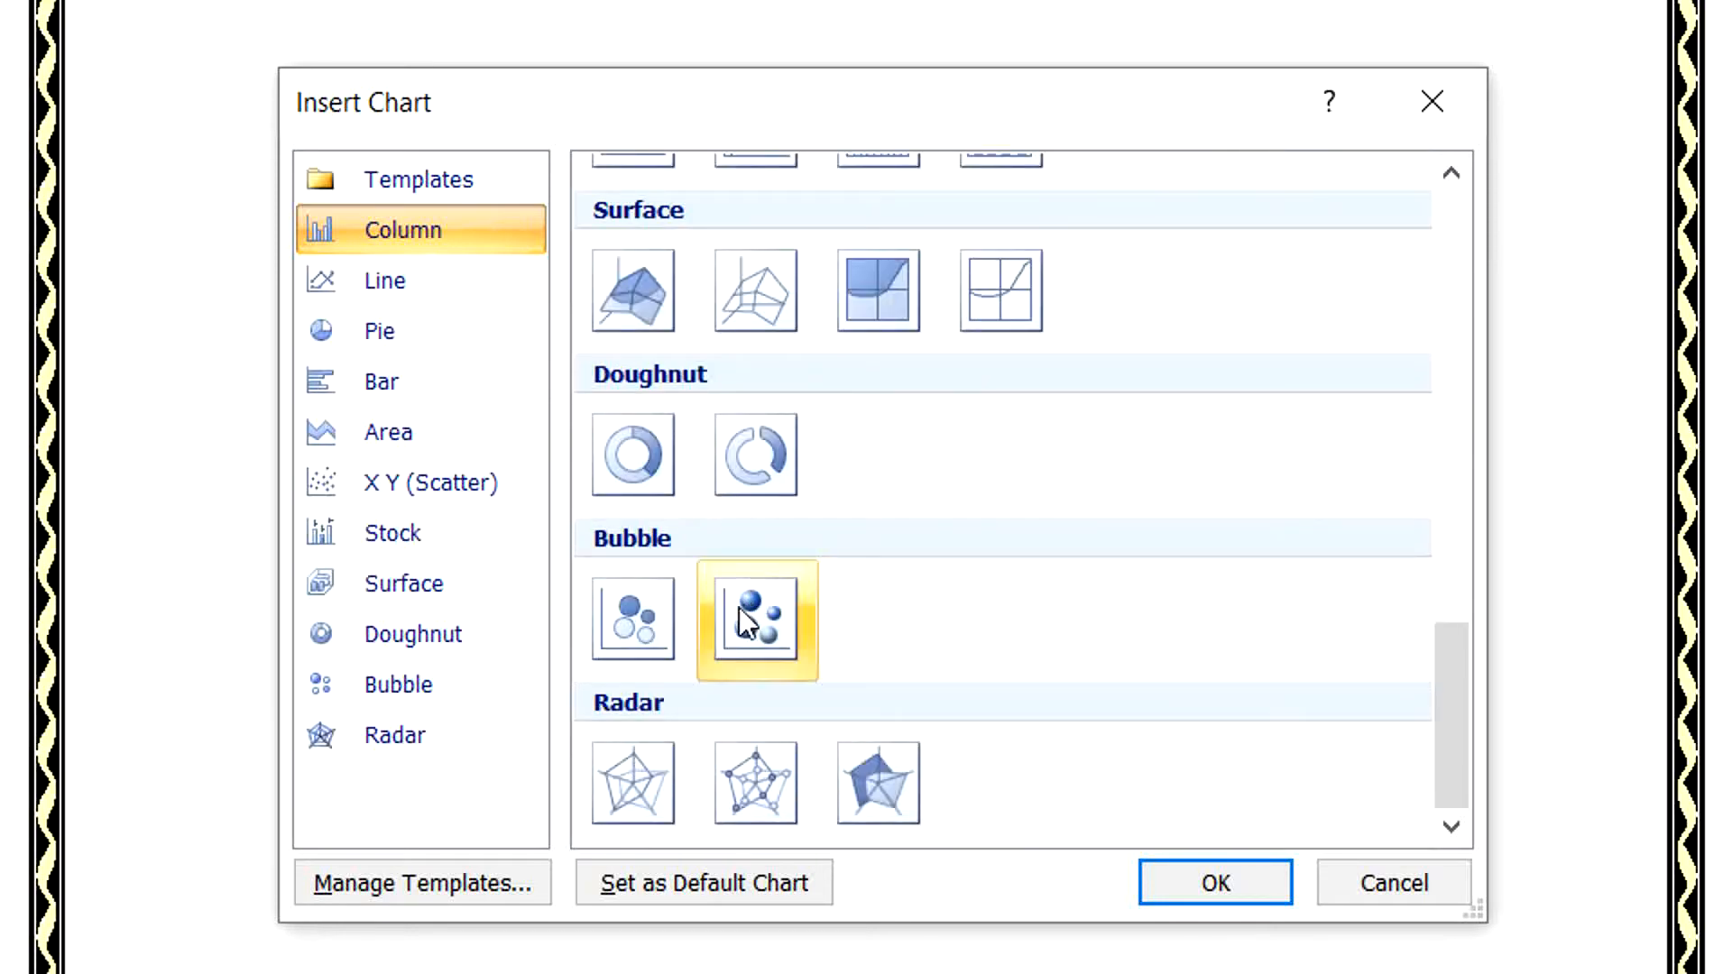
{"action": "scroll", "coordinate": [992, 694], "scroll_direction": "up", "scroll_amount": 15}
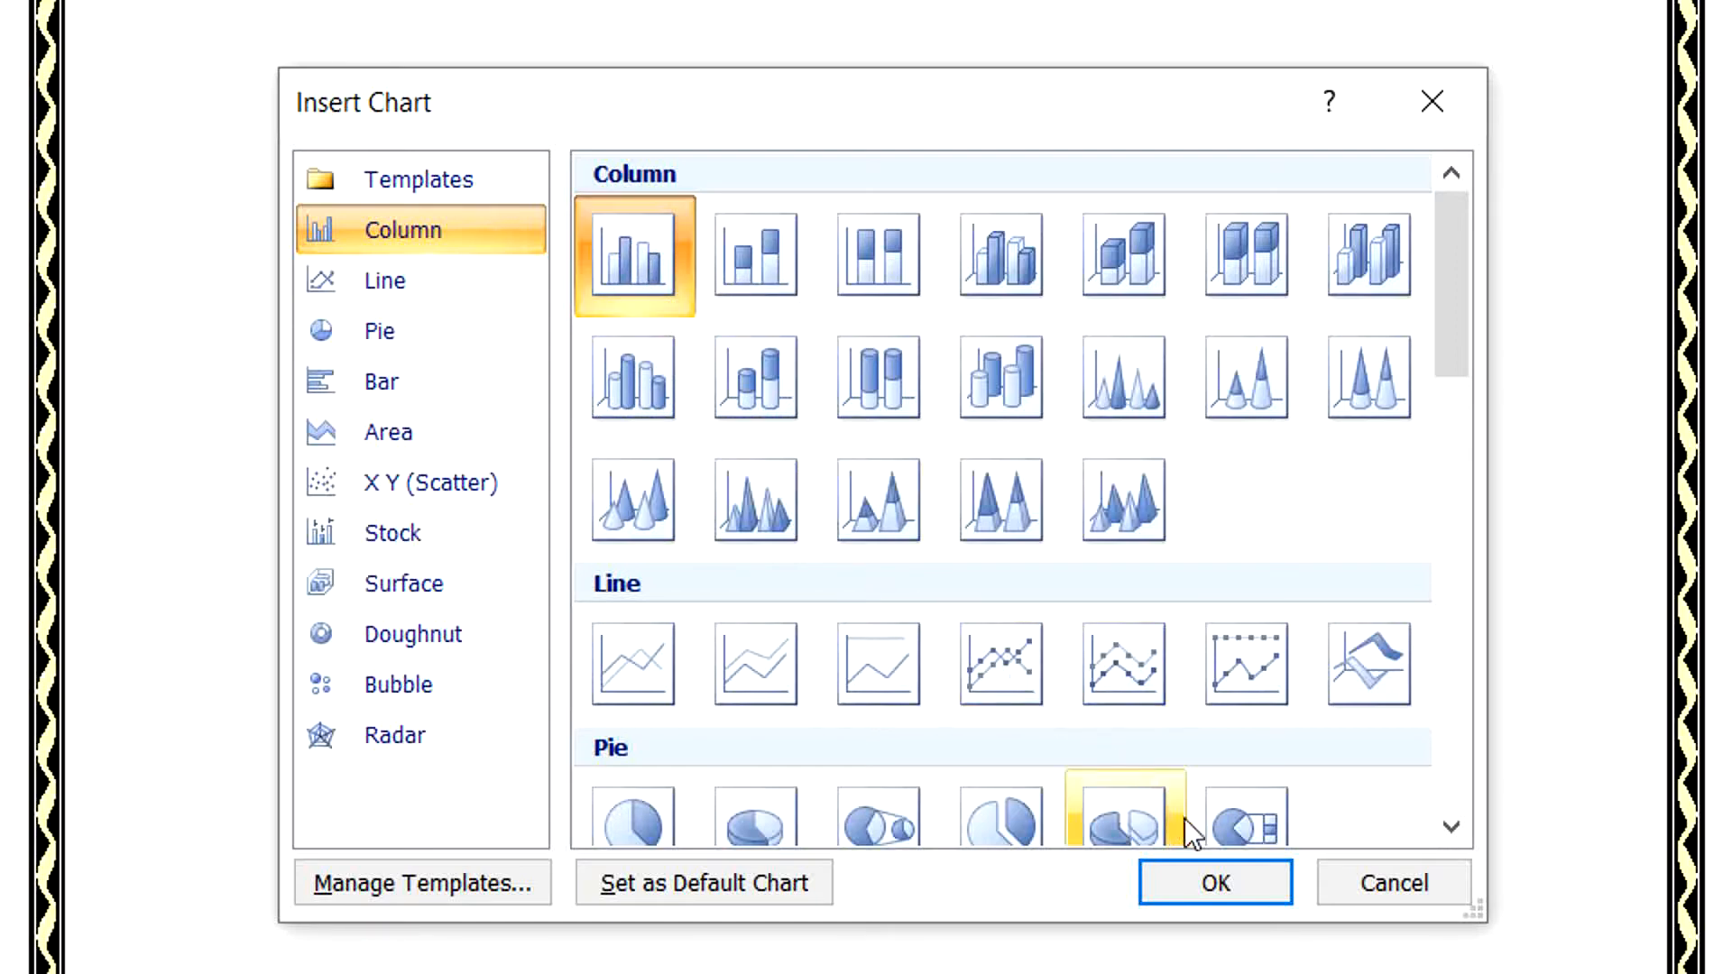
{"action": "left_click", "coordinate": [1218, 879]}
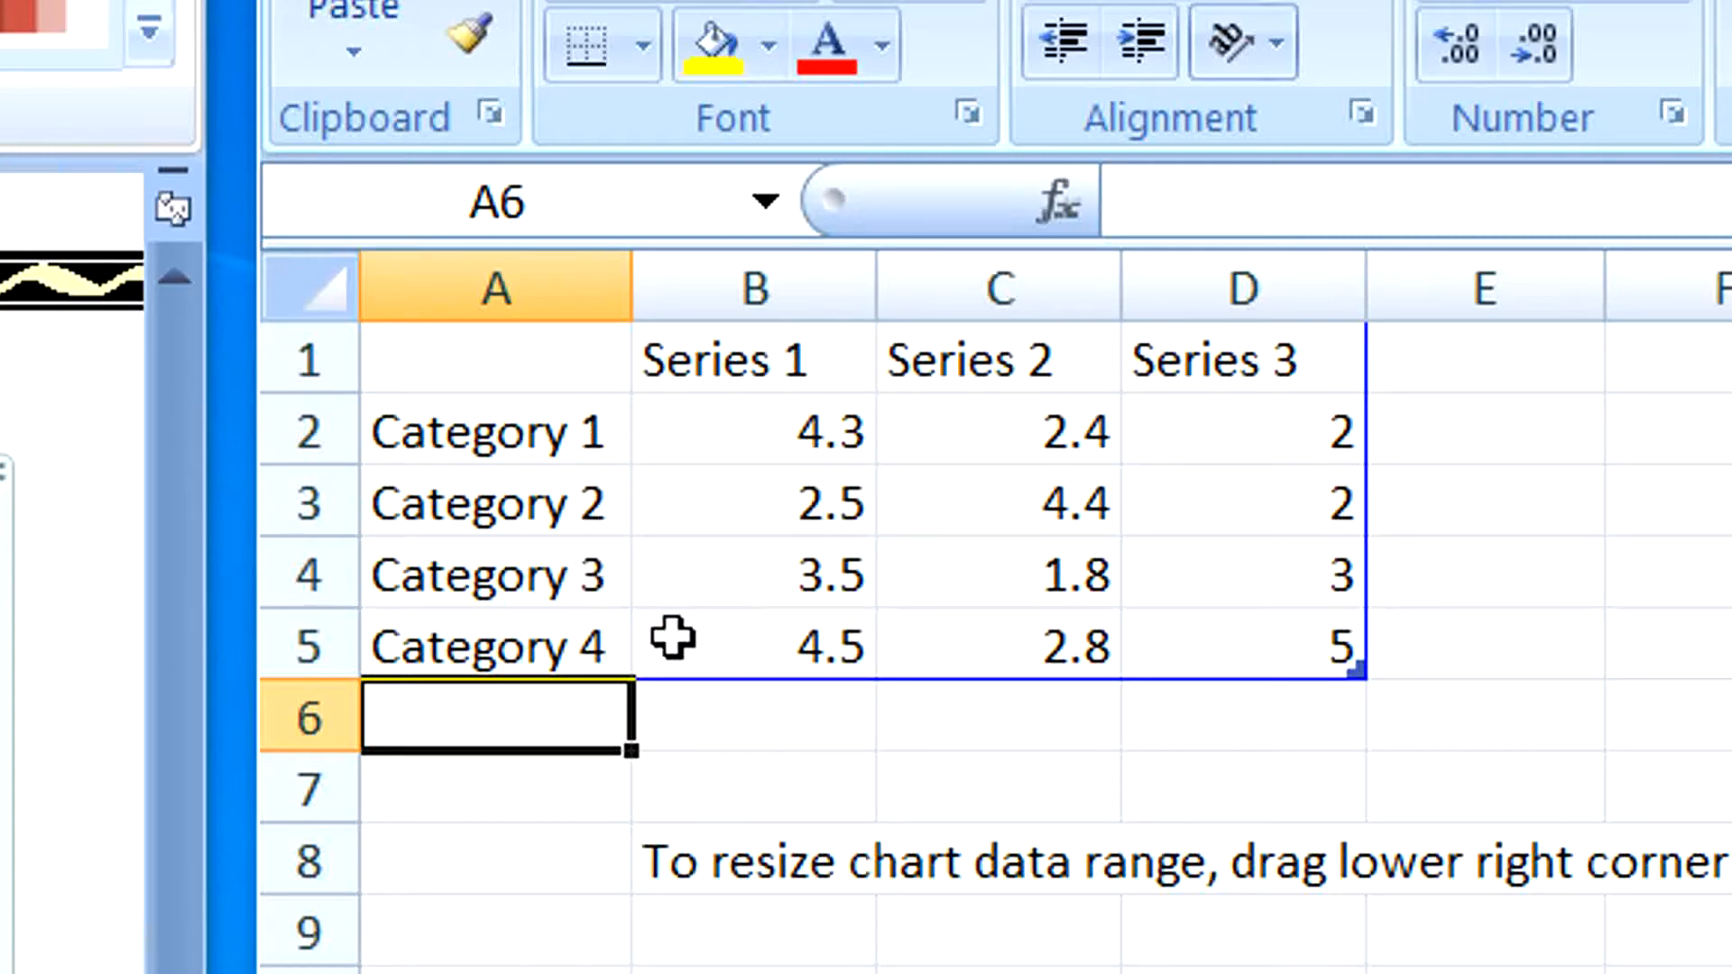
Rename the three series headings in B1:D1 of the chart data to English, Math and Science.
{"action": "left_click", "coordinate": [771, 370]}
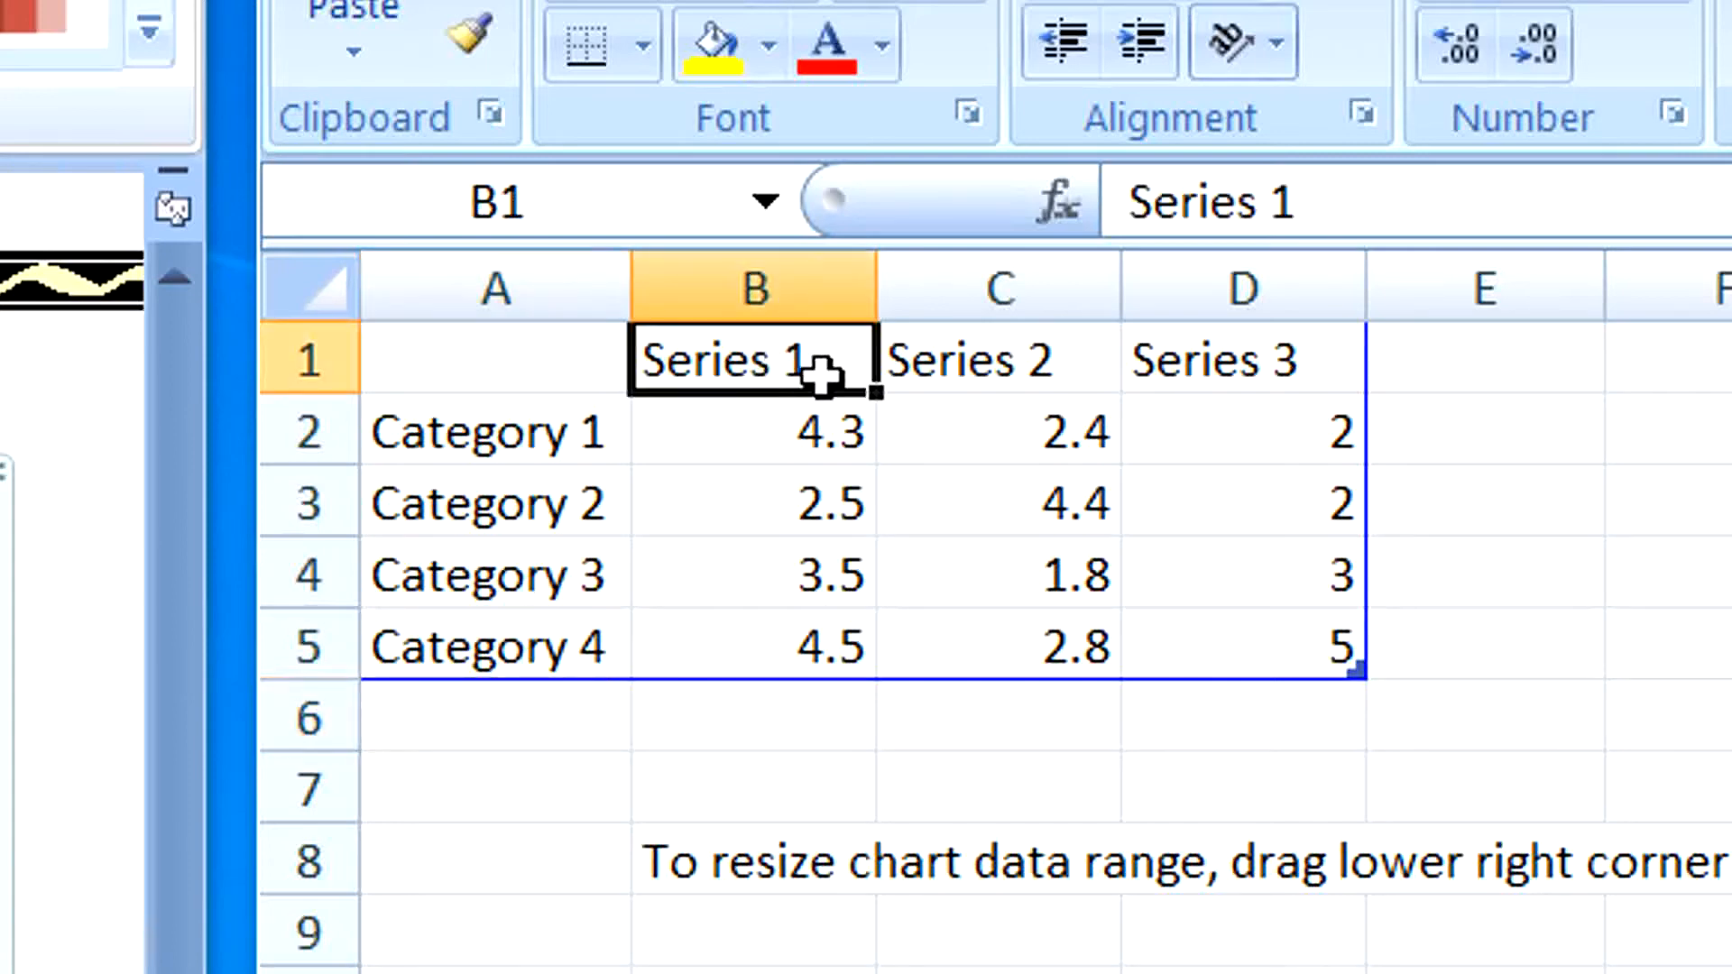
{"action": "type", "text": "Englihs"}
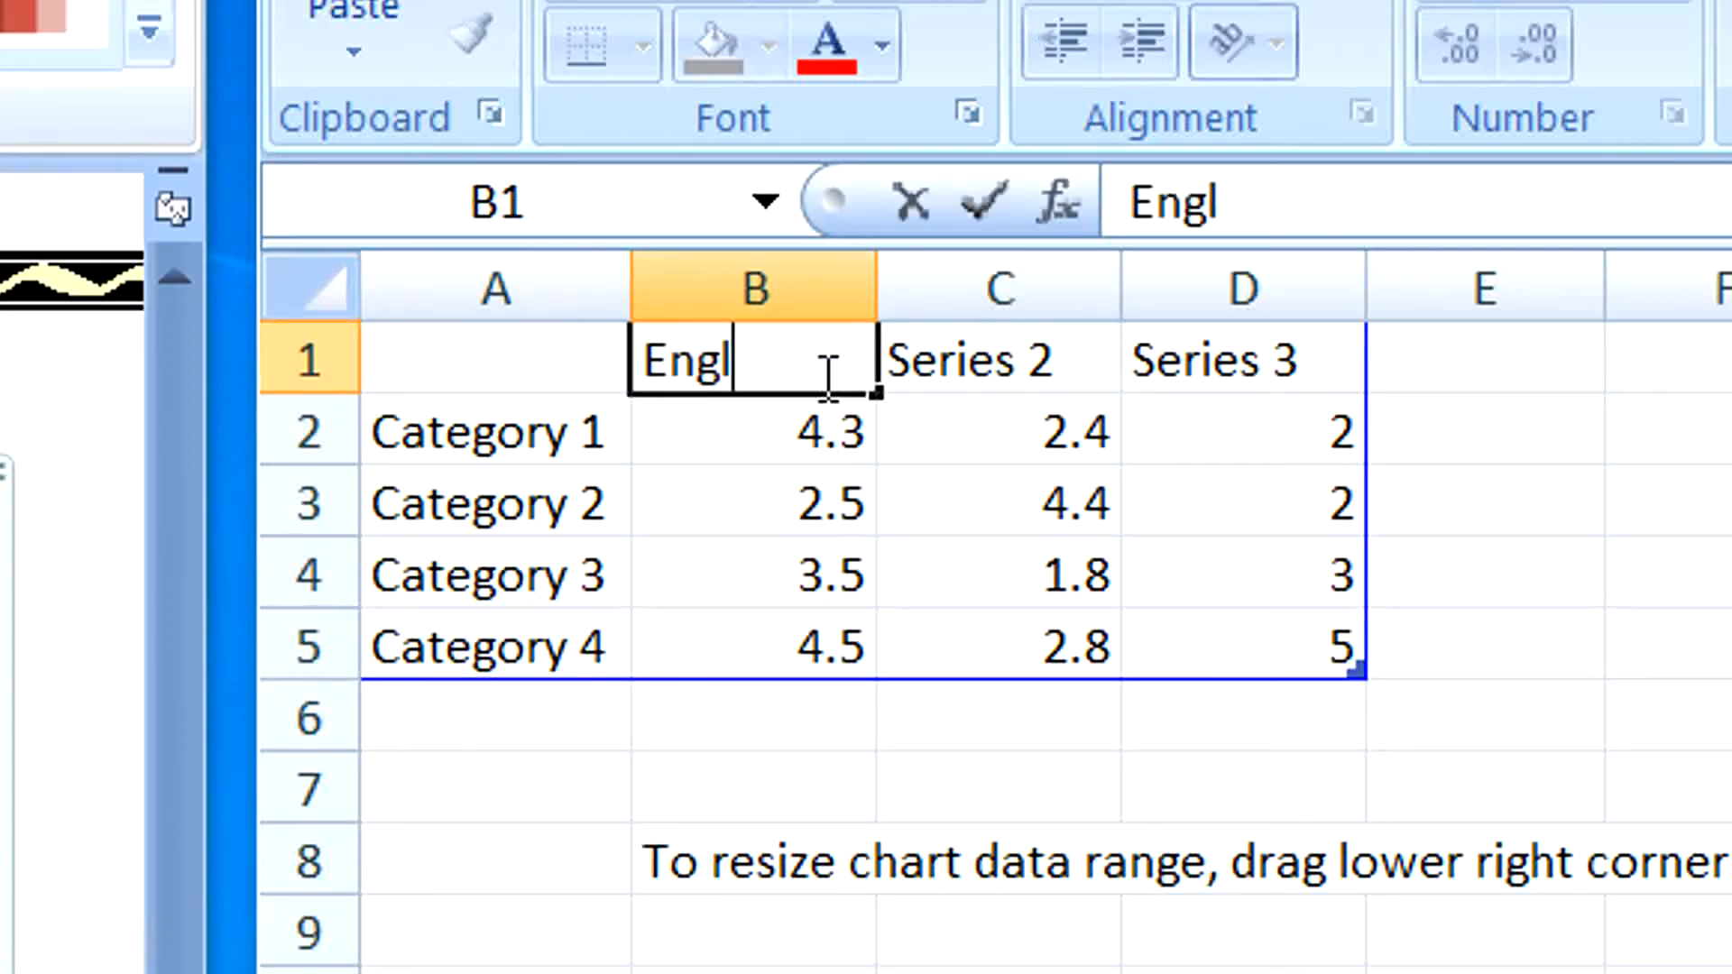
{"action": "key", "text": "BackSpace"}
{"action": "key", "text": "BackSpace"}
{"action": "type", "text": "sh"}
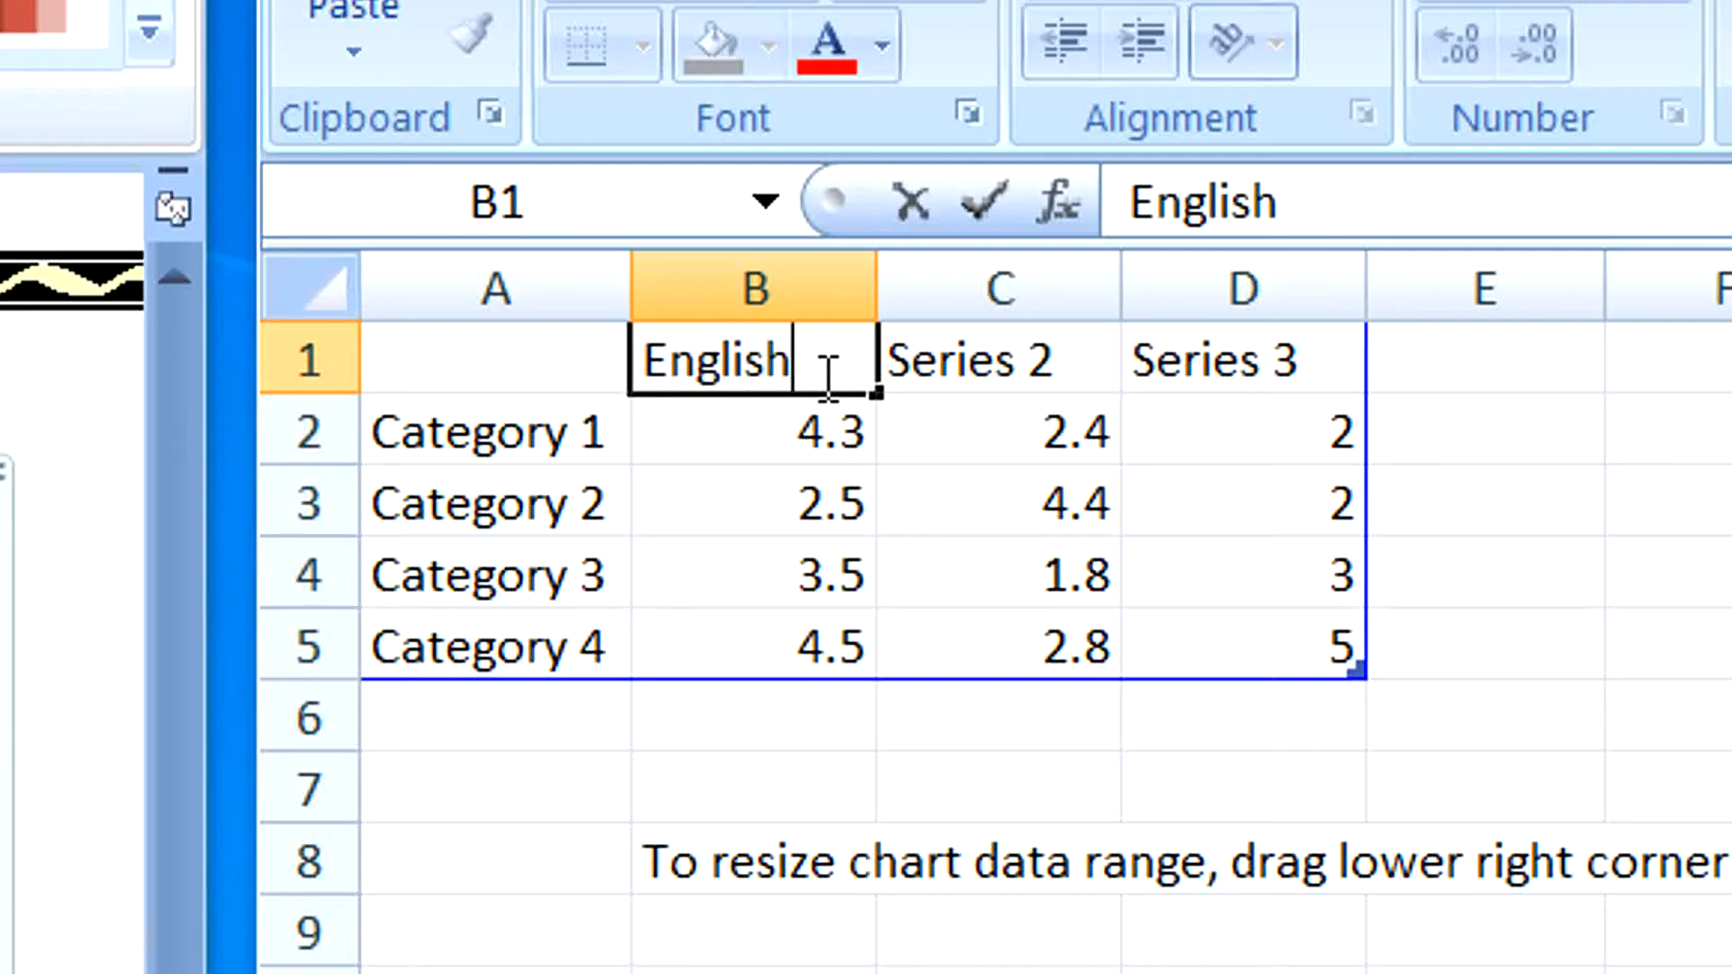
{"action": "key", "text": "Tab"}
{"action": "type", "text": "Math"}
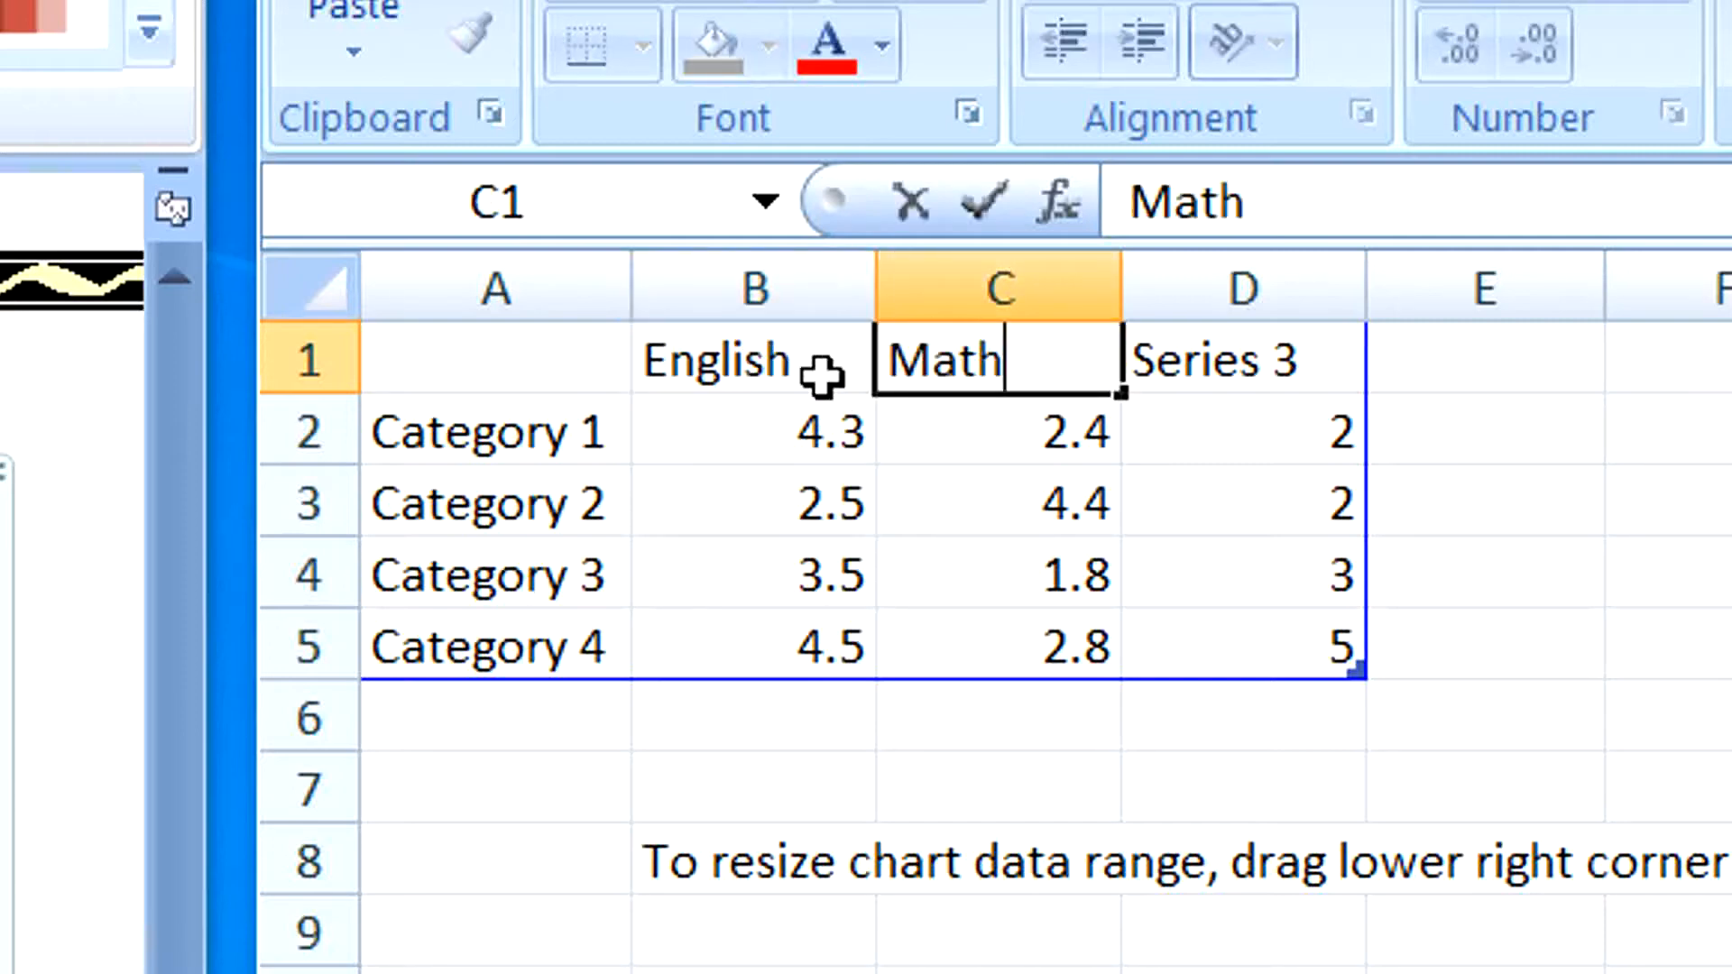
{"action": "key", "text": "Tab"}
{"action": "type", "text": "Science"}
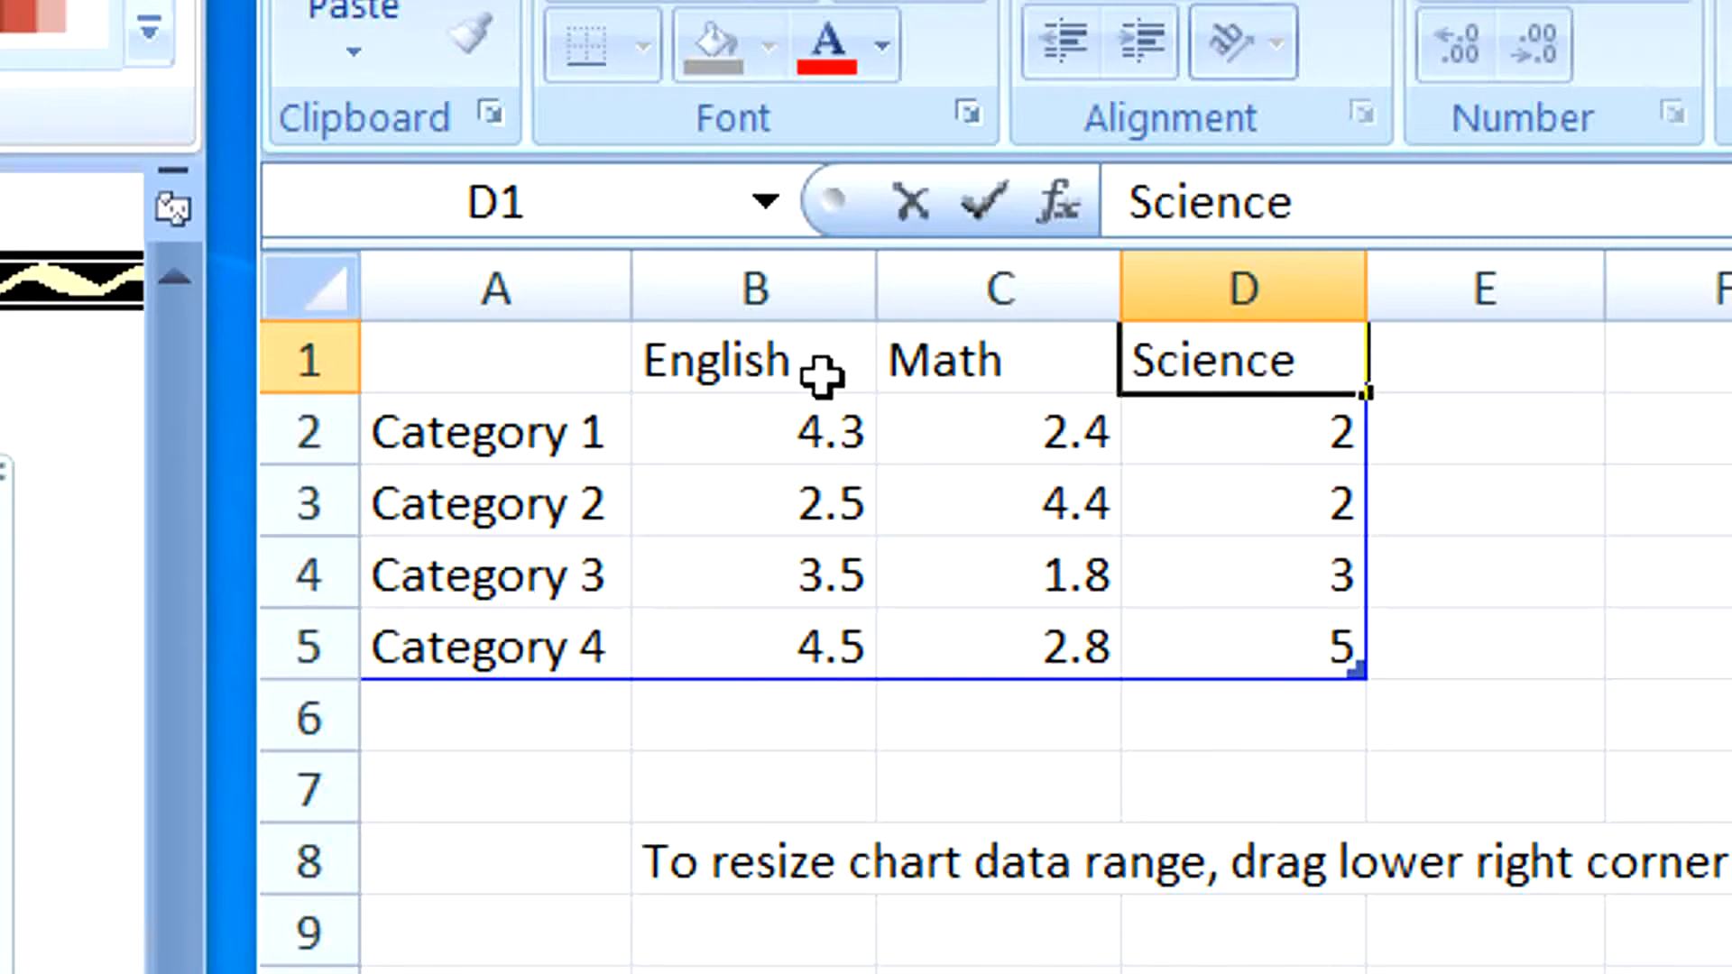
Replace the four category labels in A2:A5 with the students' first names.
{"action": "left_click", "coordinate": [566, 433]}
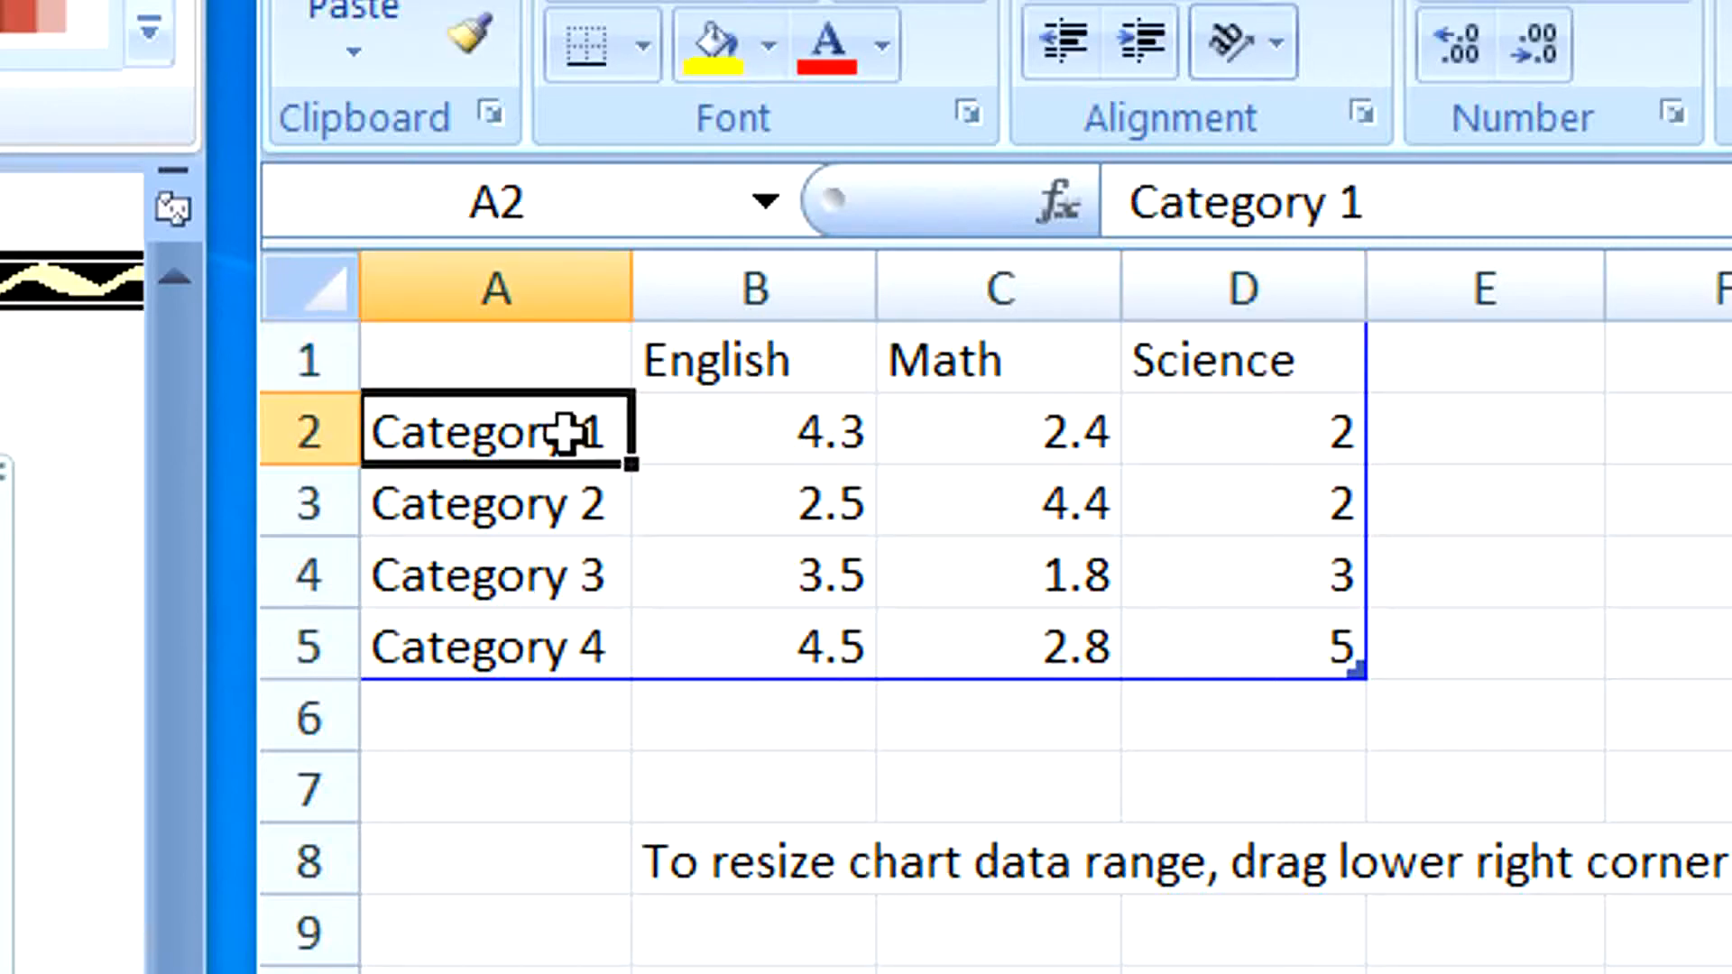
{"action": "type", "text": "Ali"}
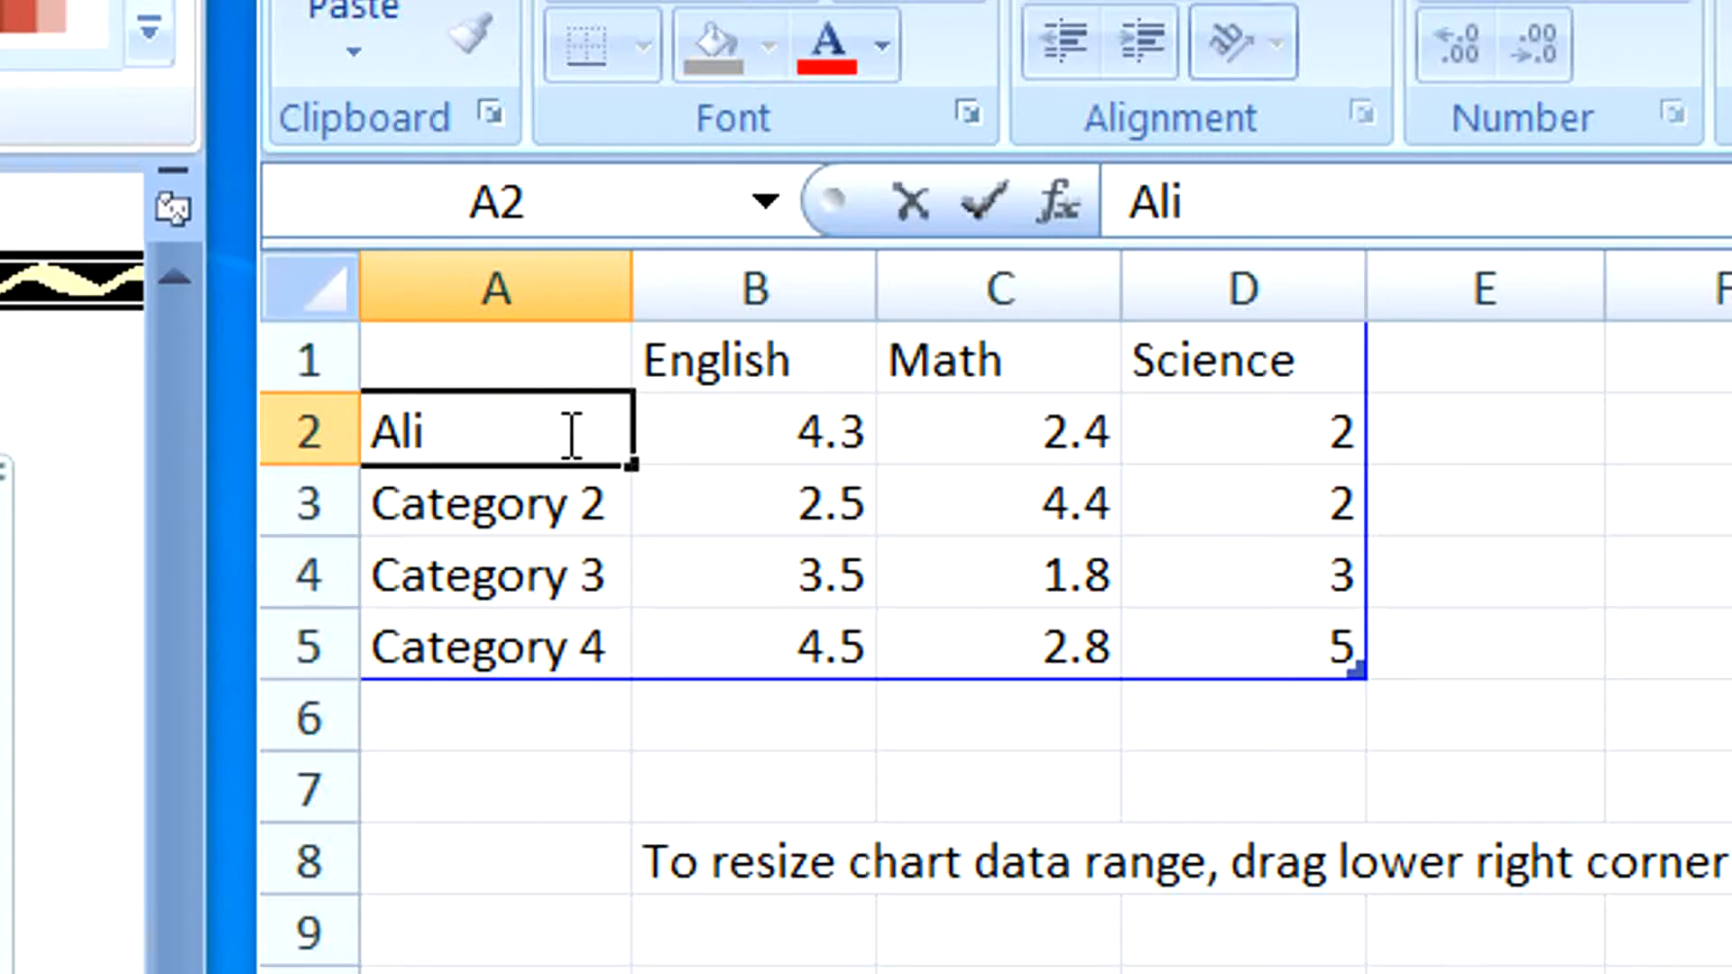
{"action": "key", "text": "Return"}
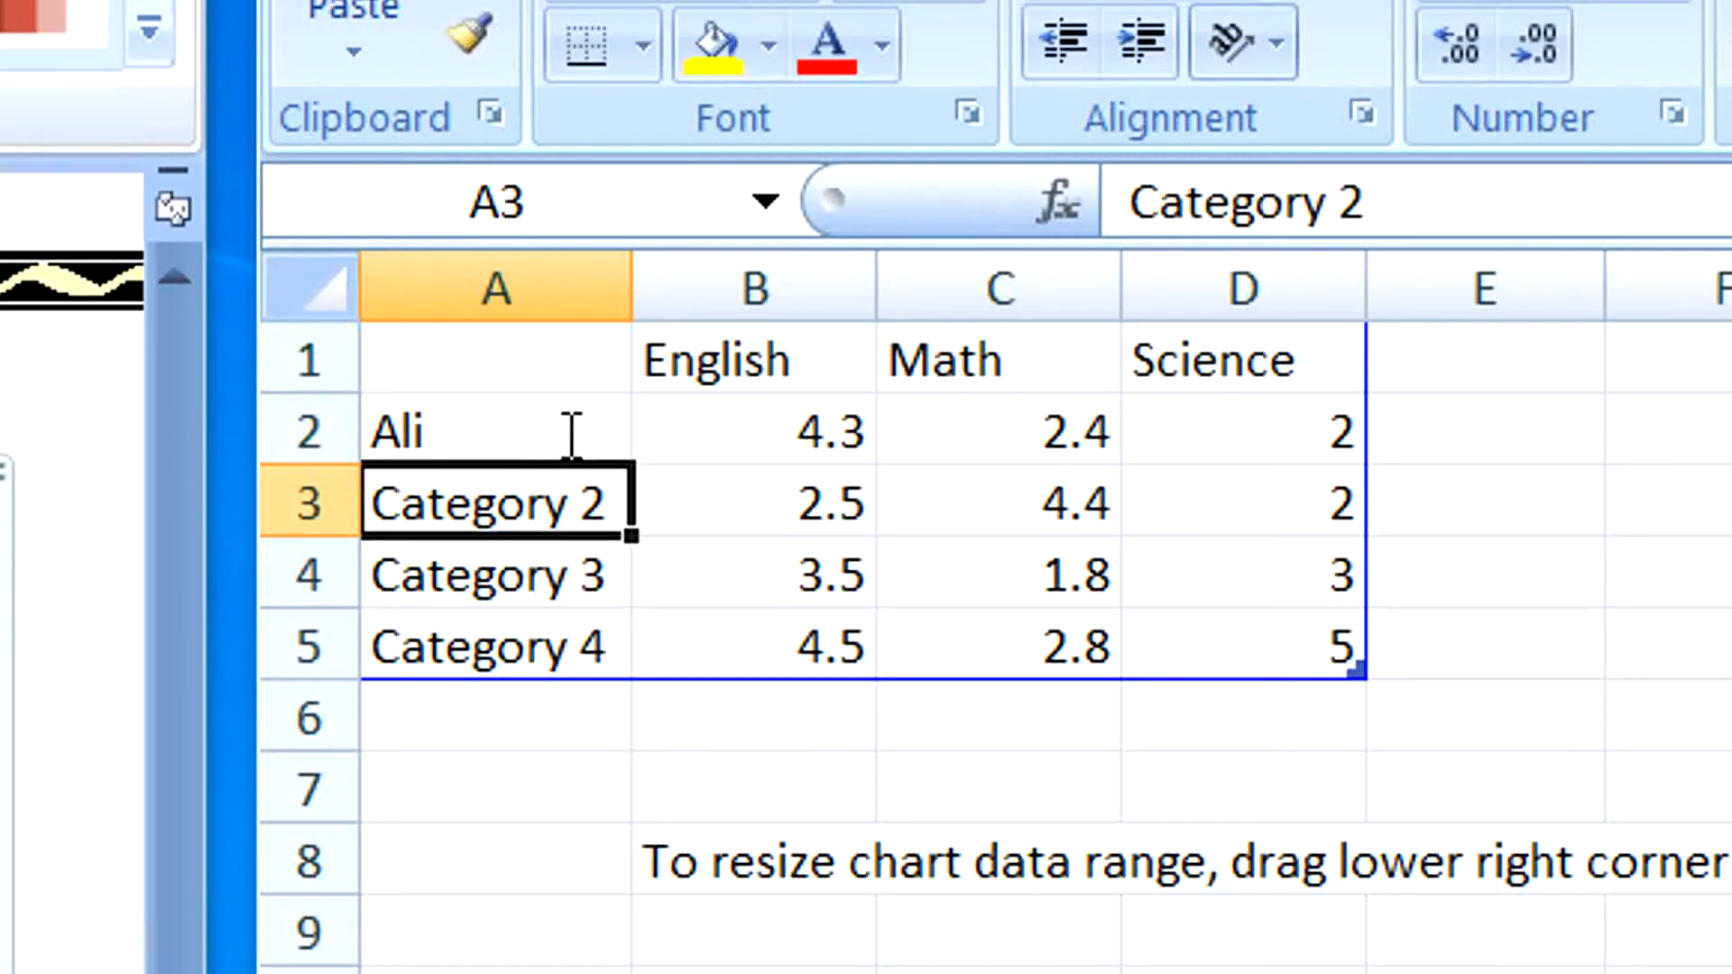
{"action": "type", "text": "Zi"}
{"action": "key", "text": "BackSpace"}
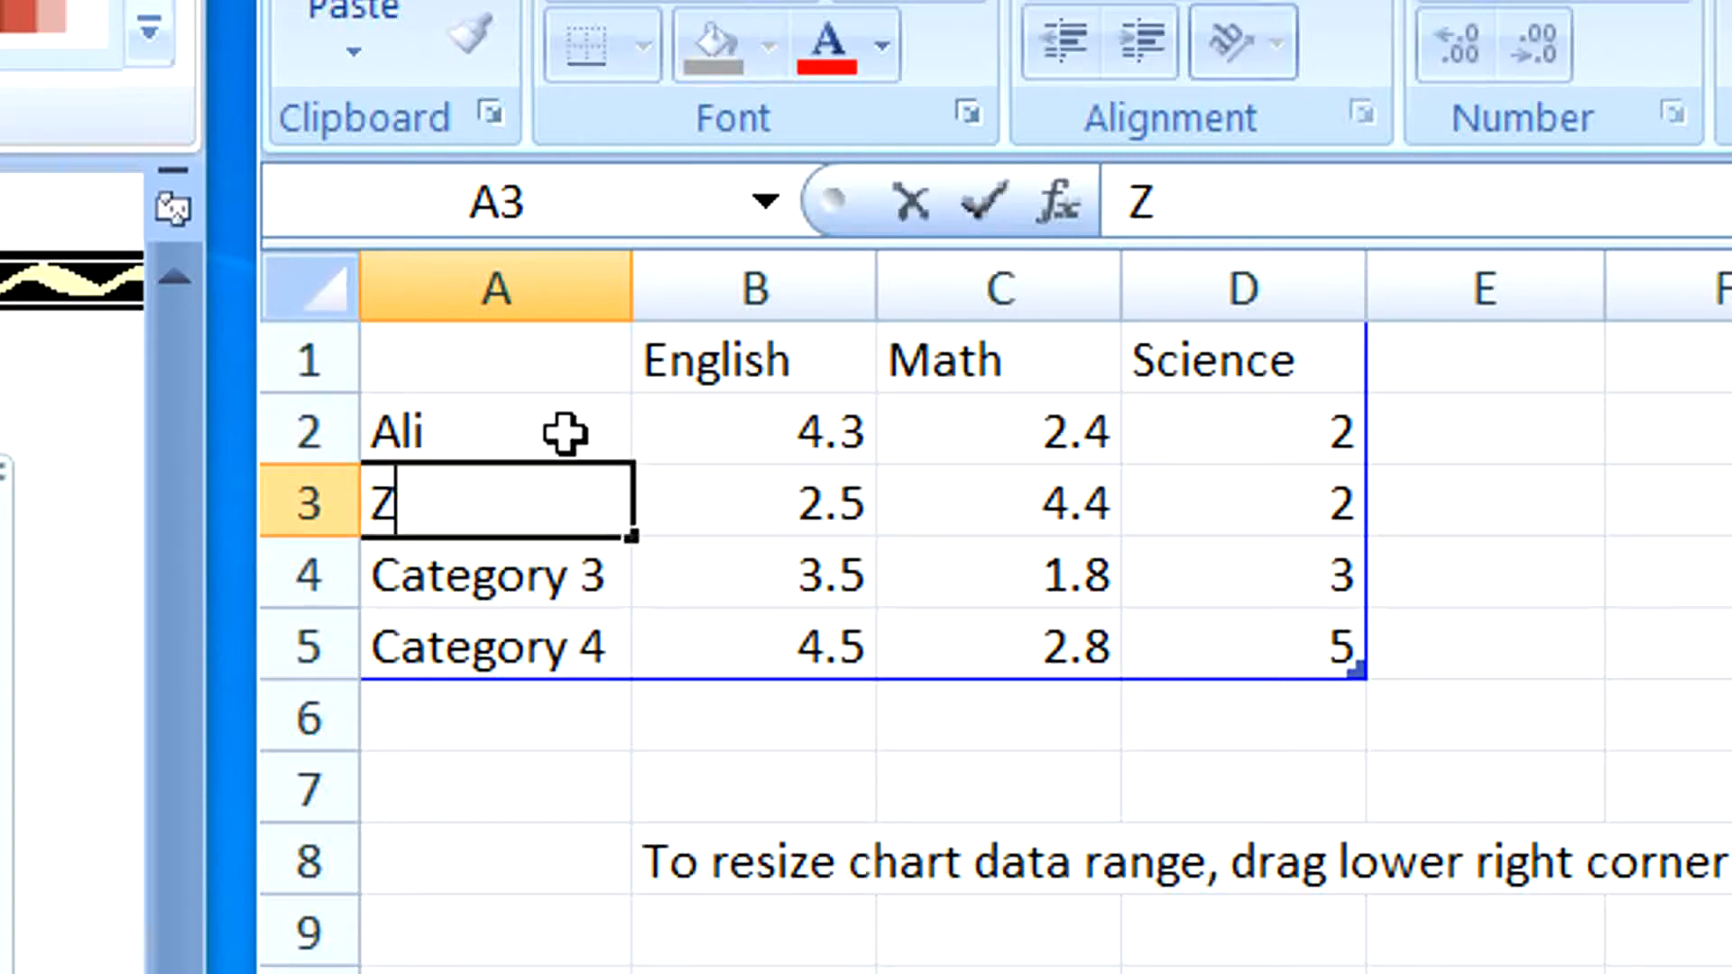
{"action": "type", "text": "ain"}
{"action": "key", "text": "Return"}
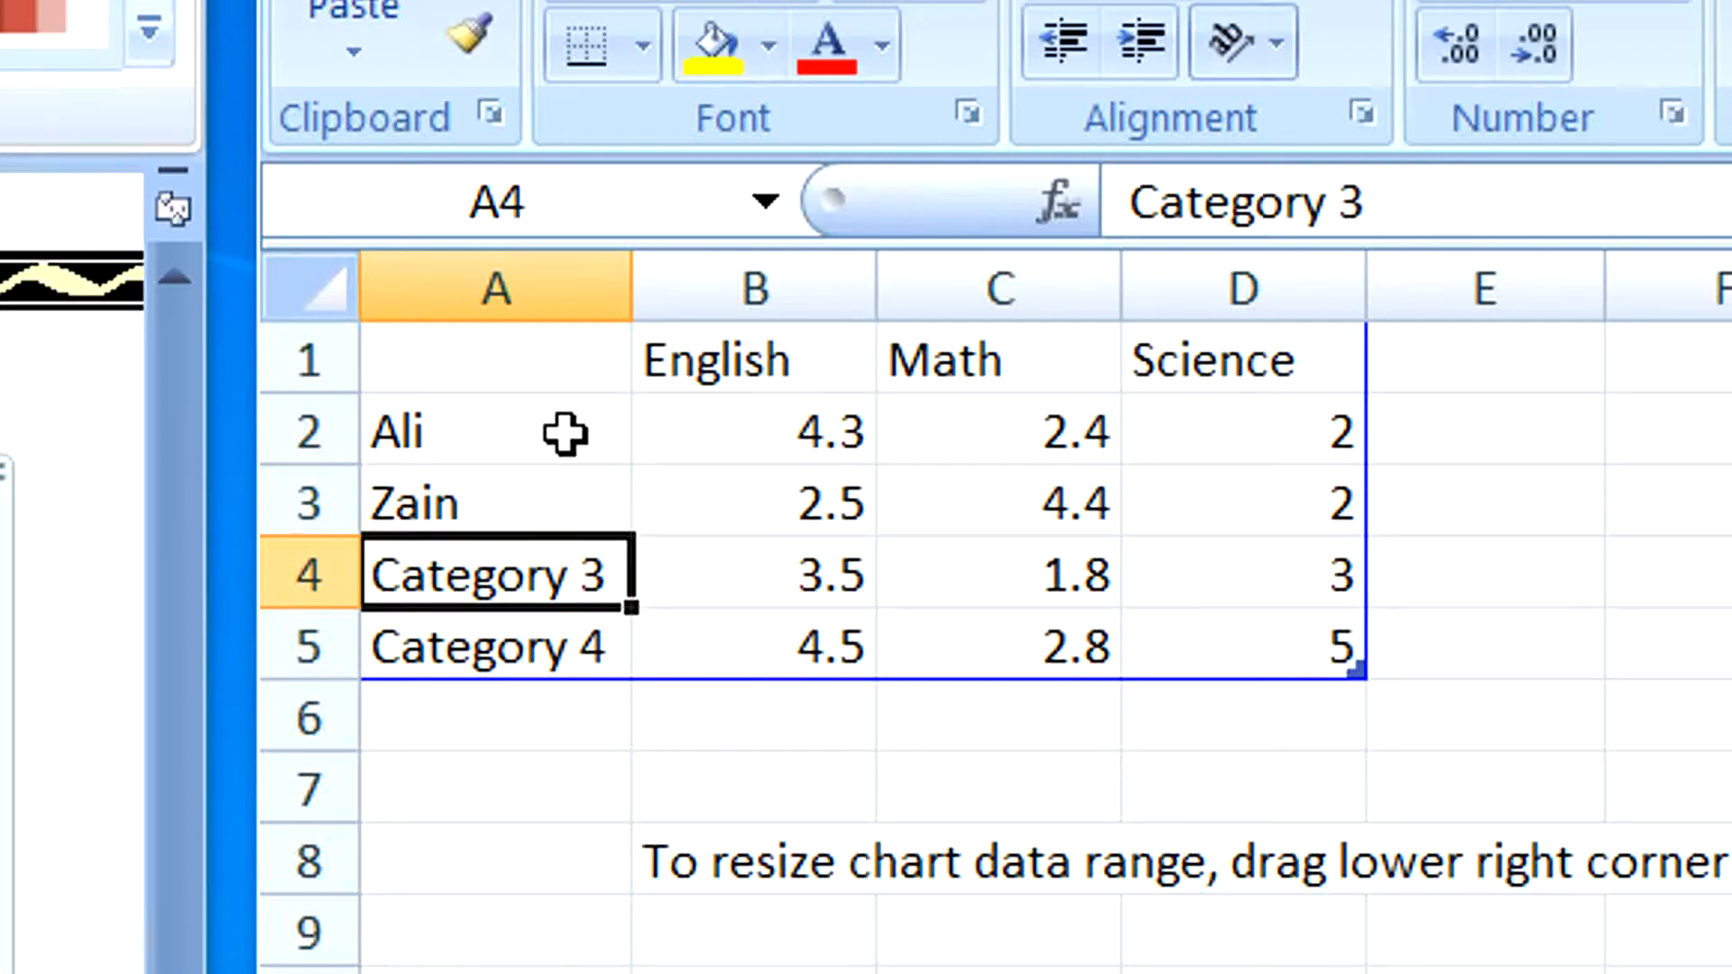
{"action": "type", "text": "Usman"}
{"action": "key", "text": "Return"}
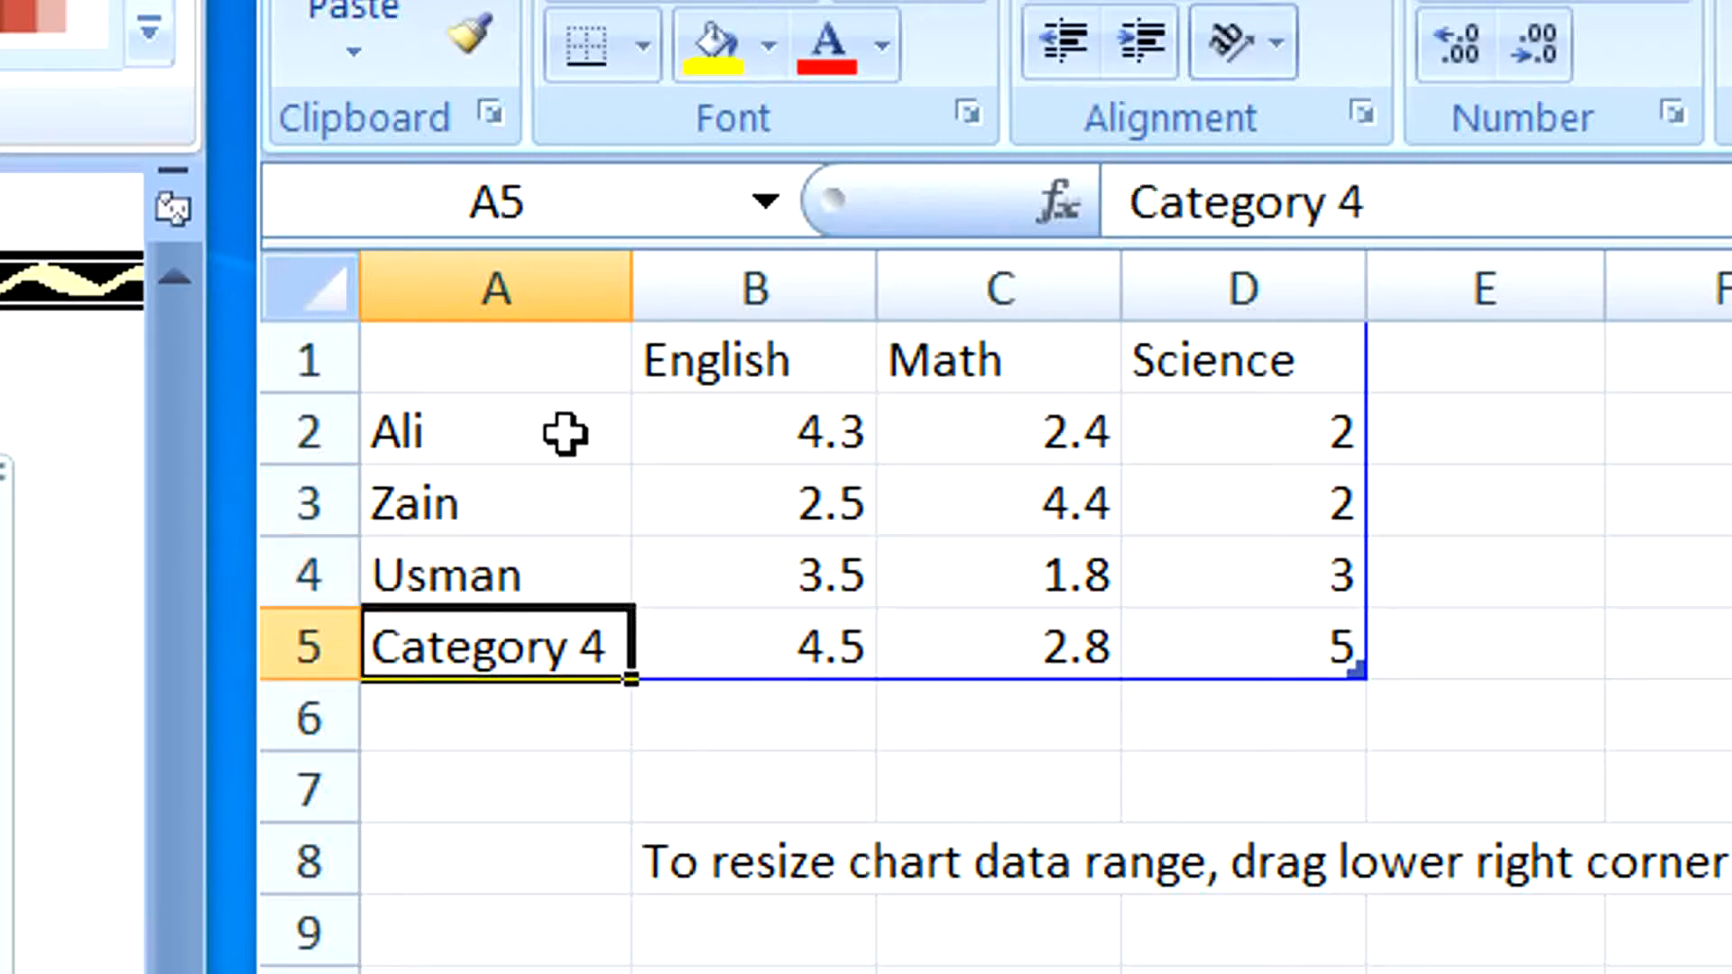
{"action": "type", "text": "Kashif"}
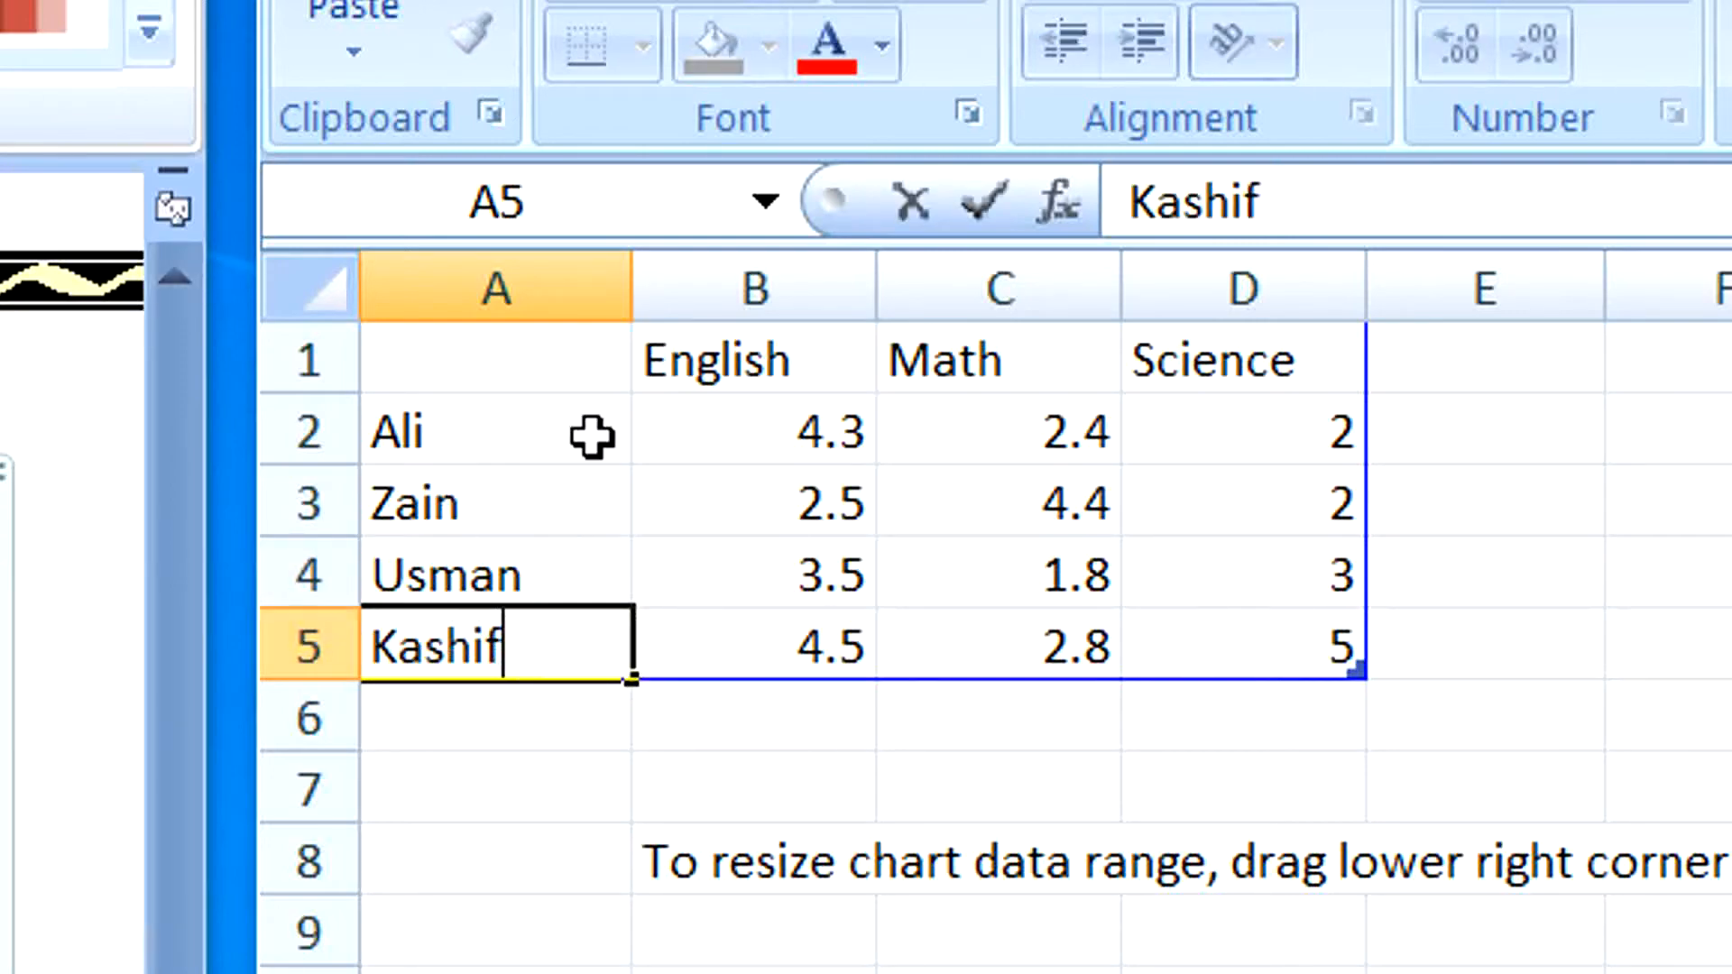
Enter the English marks 56, 45, 85 and 41 in cells B2 to B5.
{"action": "left_click", "coordinate": [824, 425]}
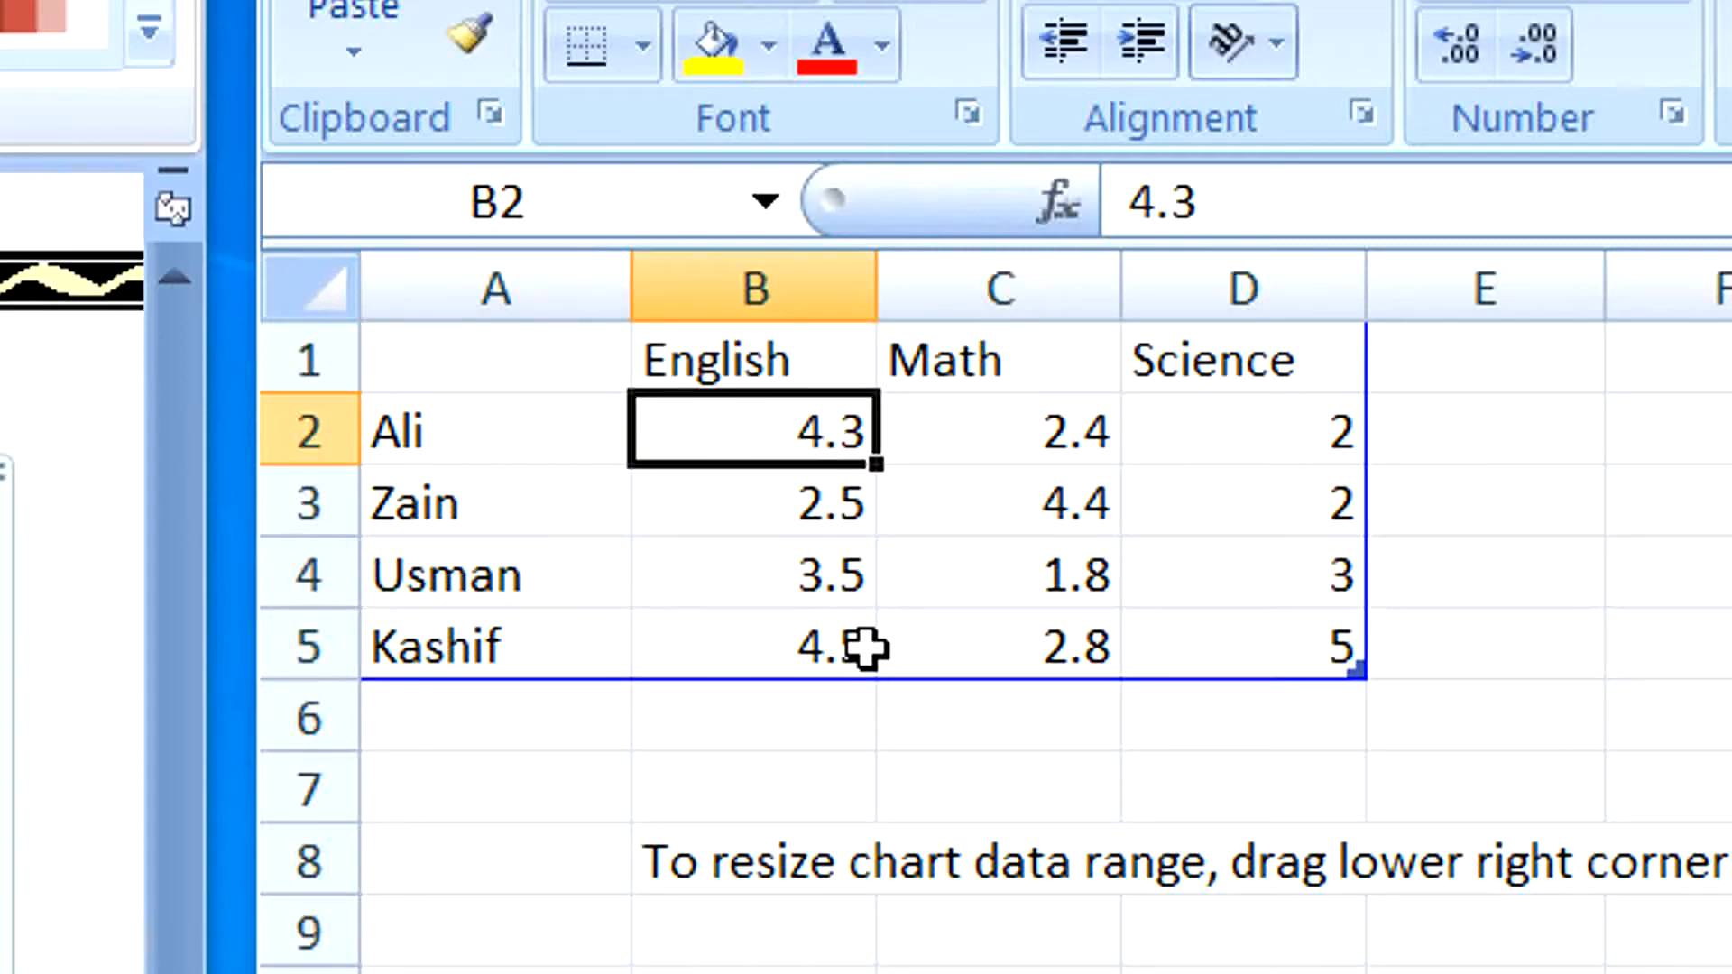
{"action": "type", "text": "56"}
{"action": "key", "text": "Return"}
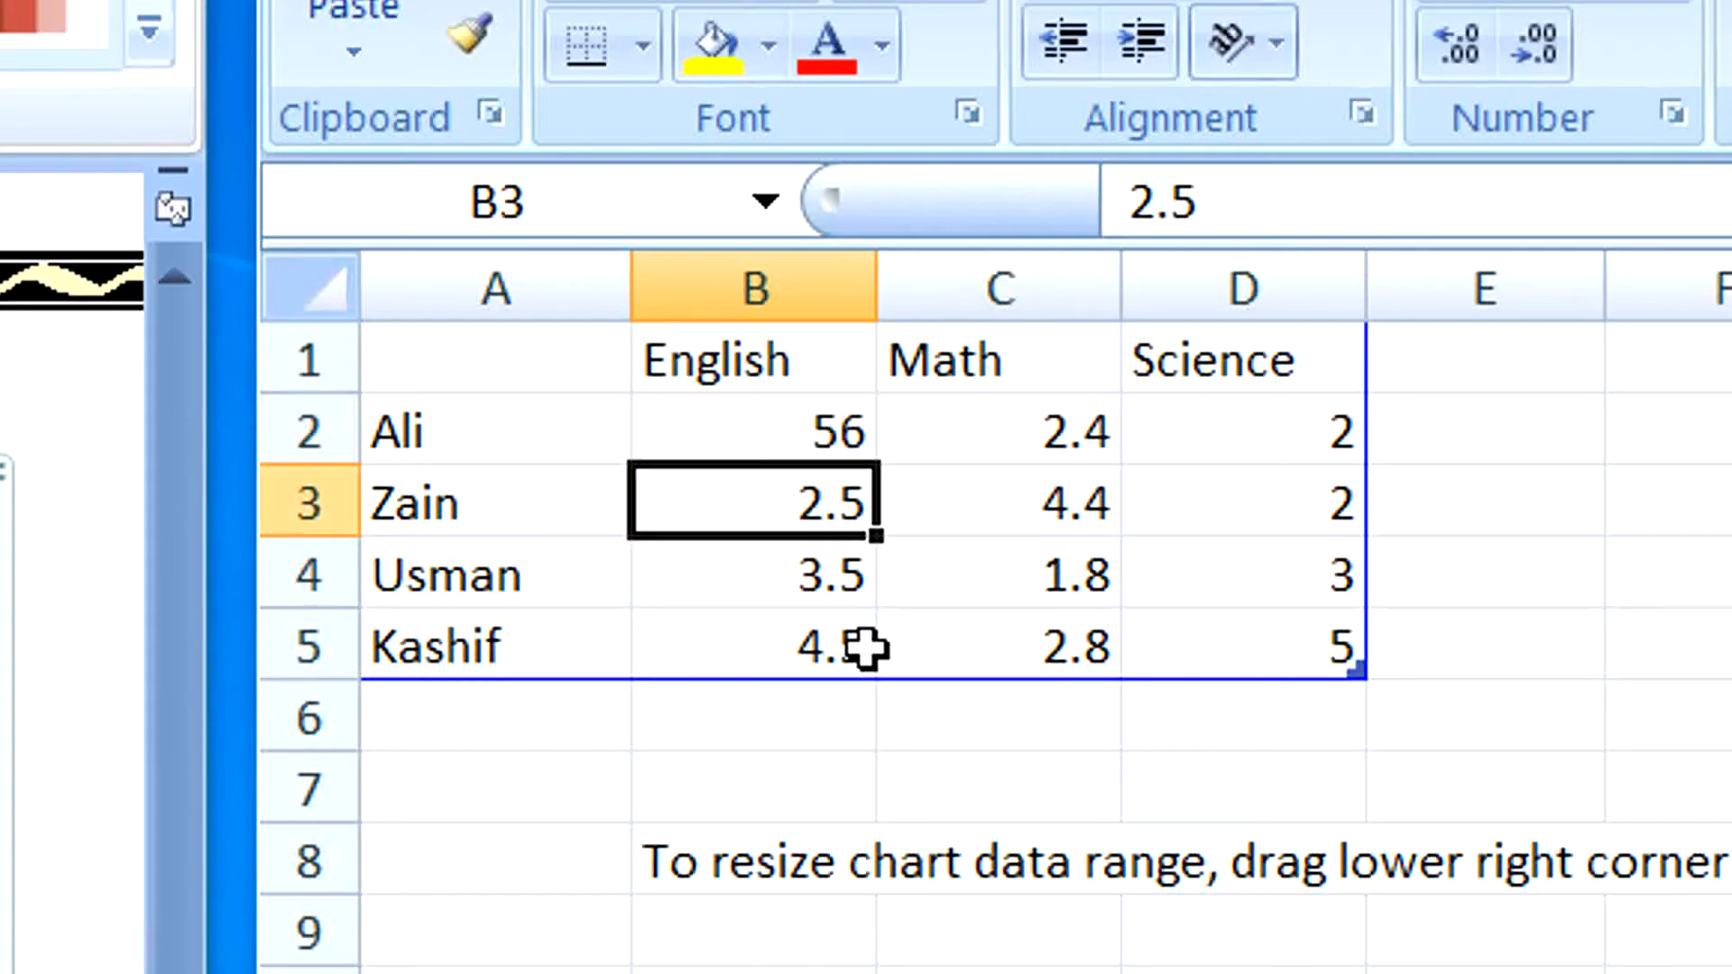
{"action": "type", "text": "45"}
{"action": "key", "text": "Return"}
{"action": "type", "text": "85"}
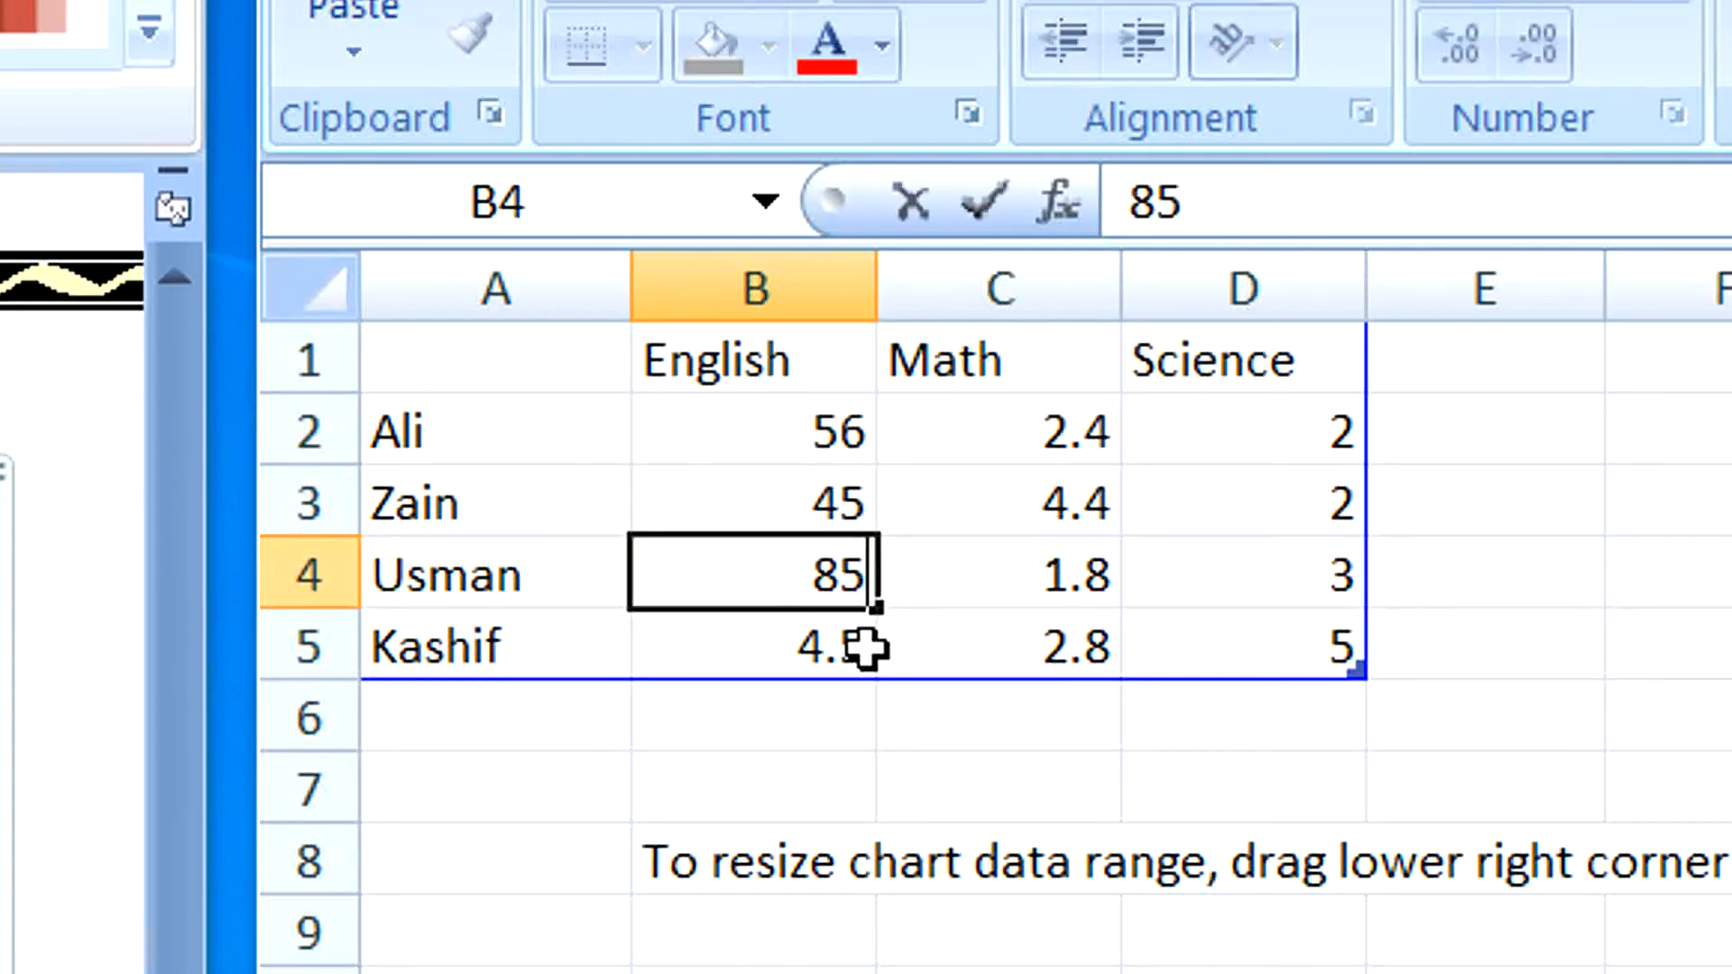
{"action": "key", "text": "Return"}
{"action": "type", "text": "41"}
Fill the Math column, C2 to C5, with the marks 49, 84, 65 and 35.
{"action": "left_click", "coordinate": [877, 645]}
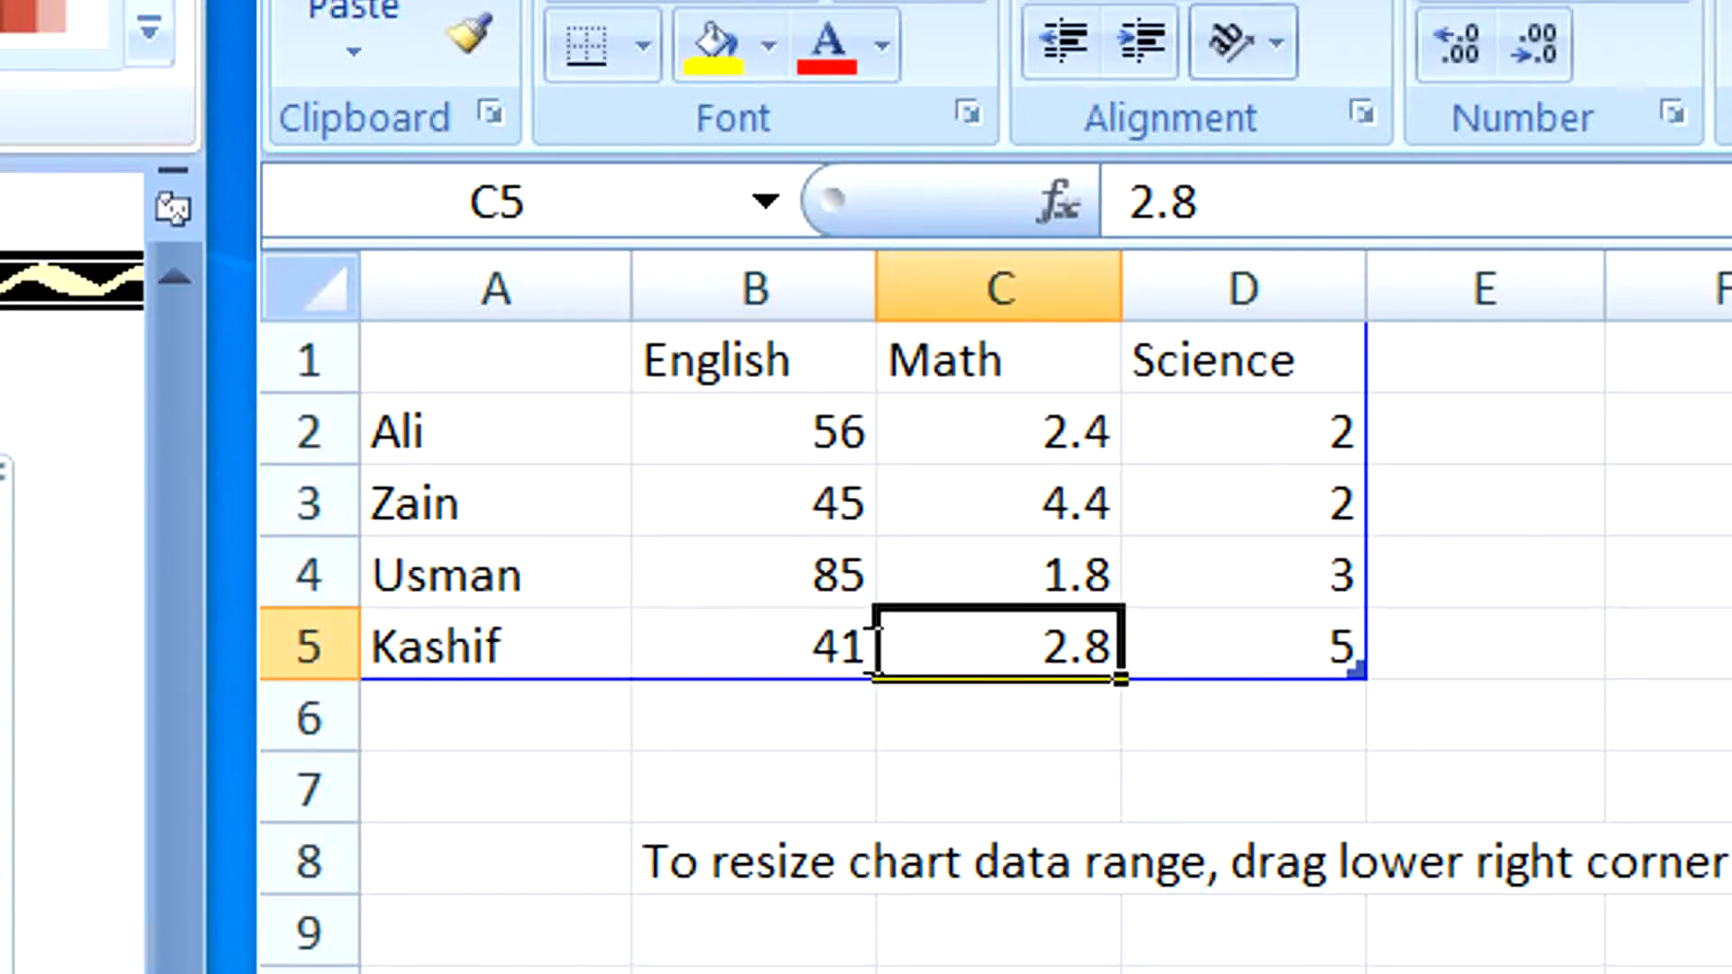
{"action": "type", "text": "35"}
{"action": "key", "text": "Up"}
{"action": "type", "text": "65"}
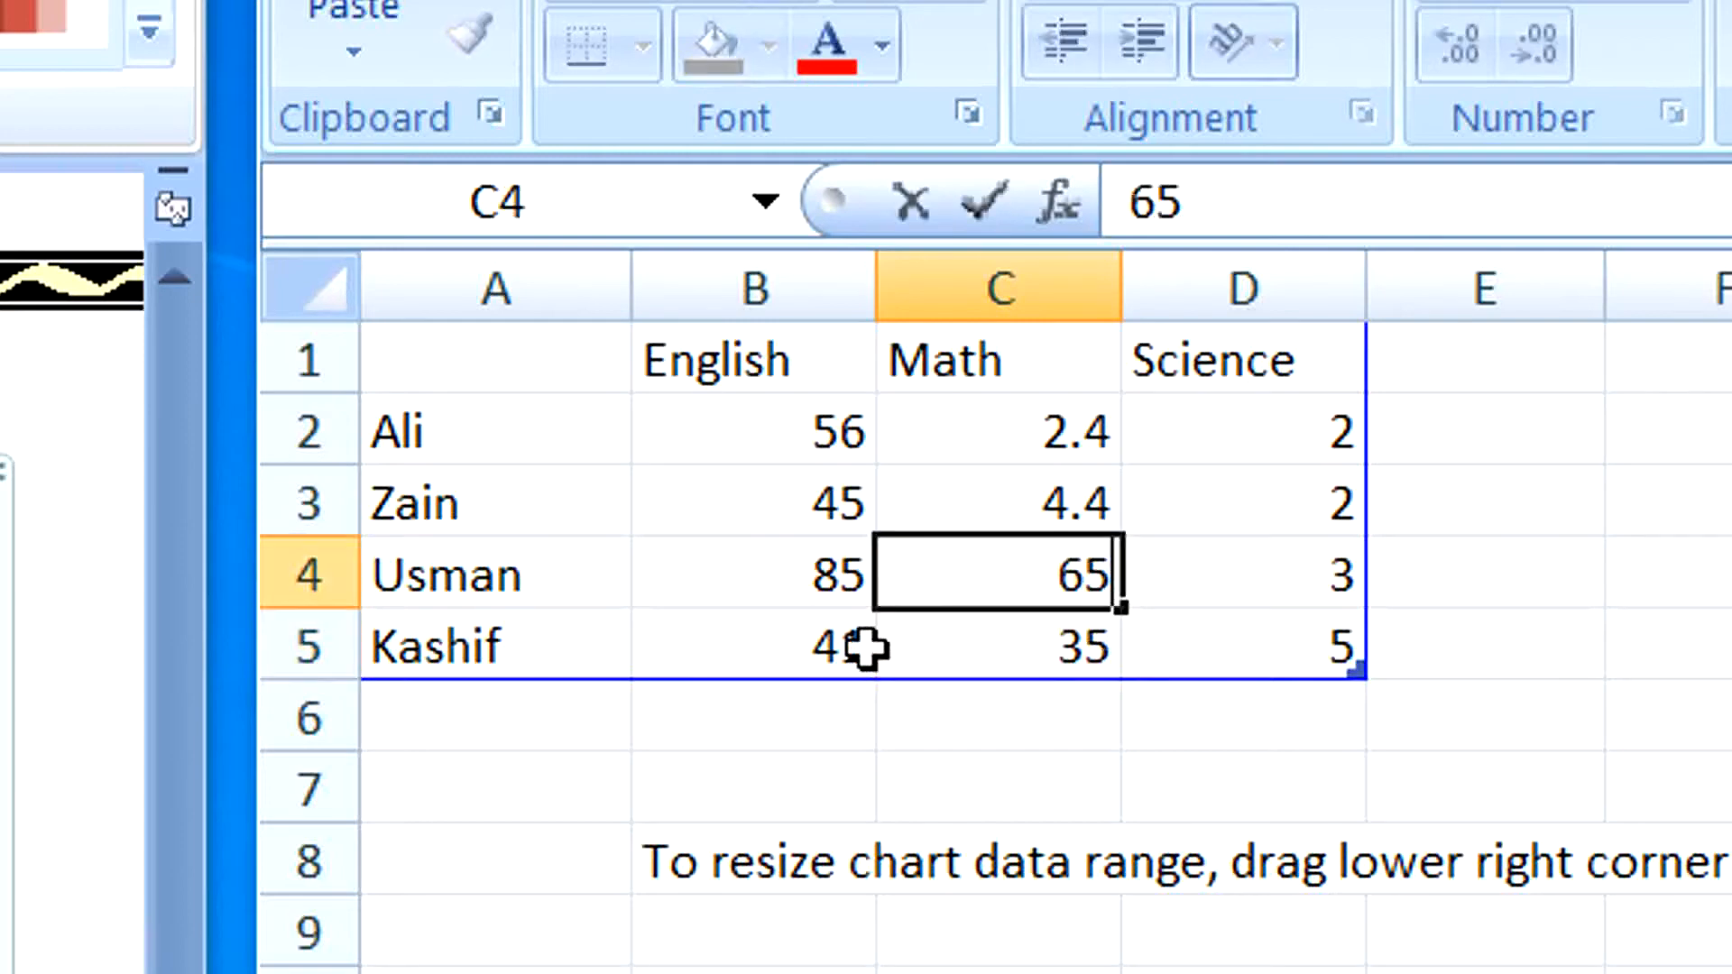
{"action": "key", "text": "Up"}
{"action": "type", "text": "8"}
{"action": "key", "text": "Up"}
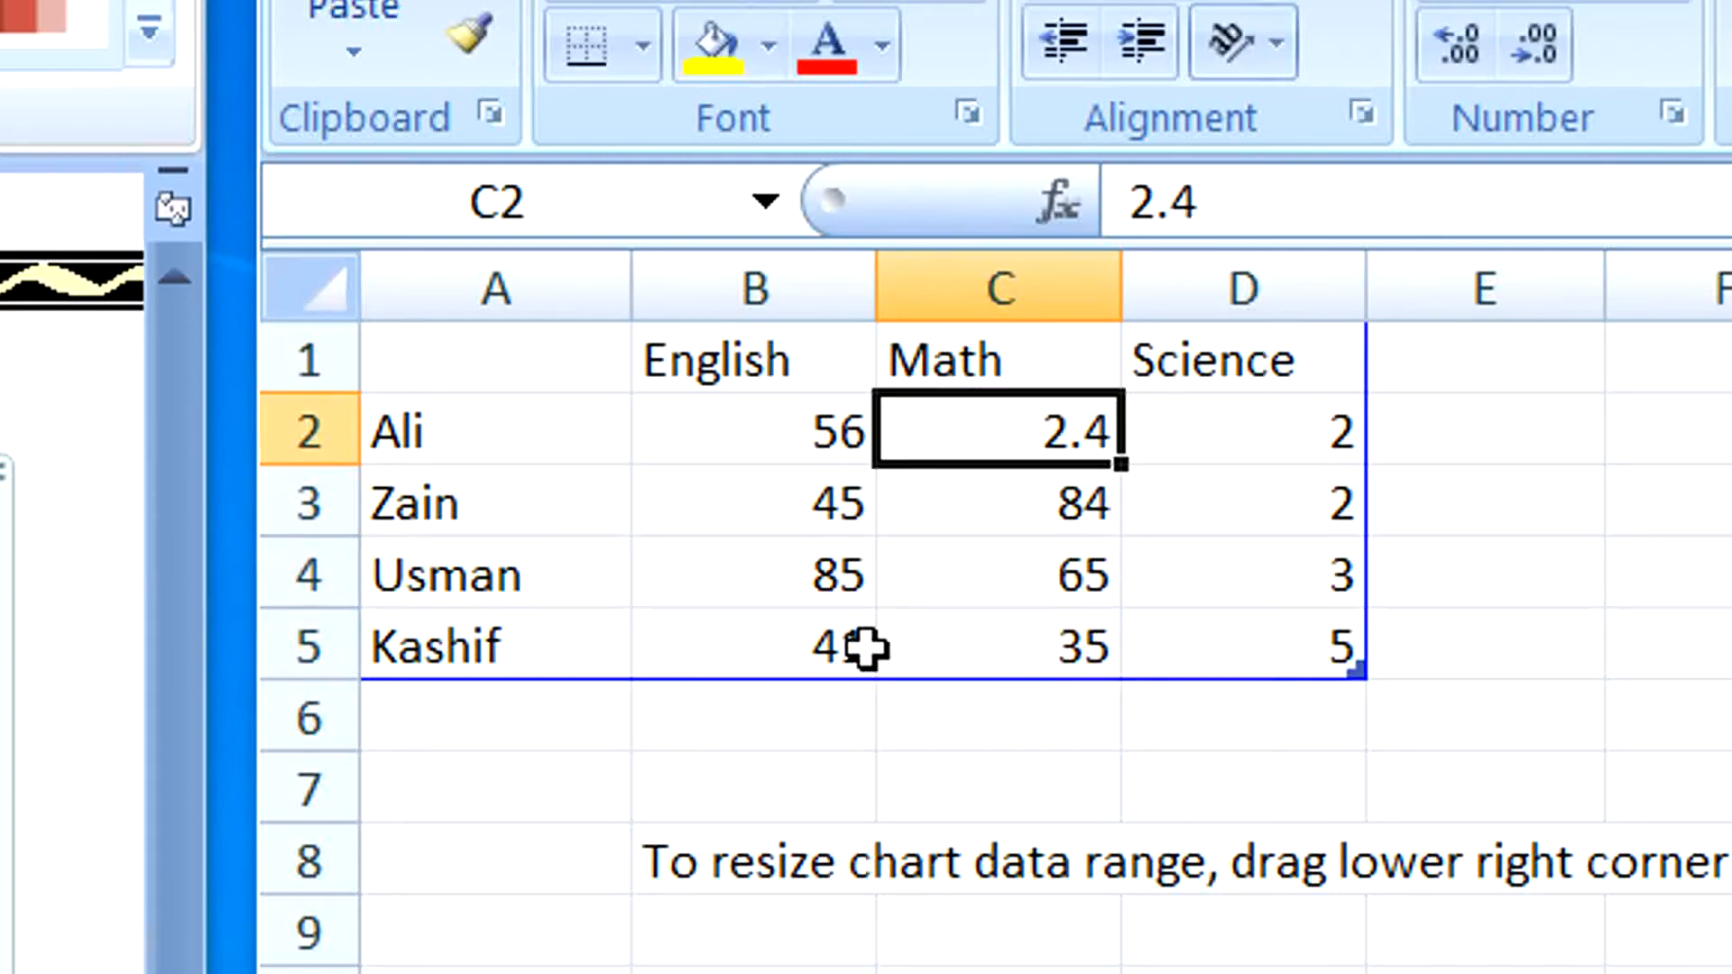
{"action": "type", "text": "49"}
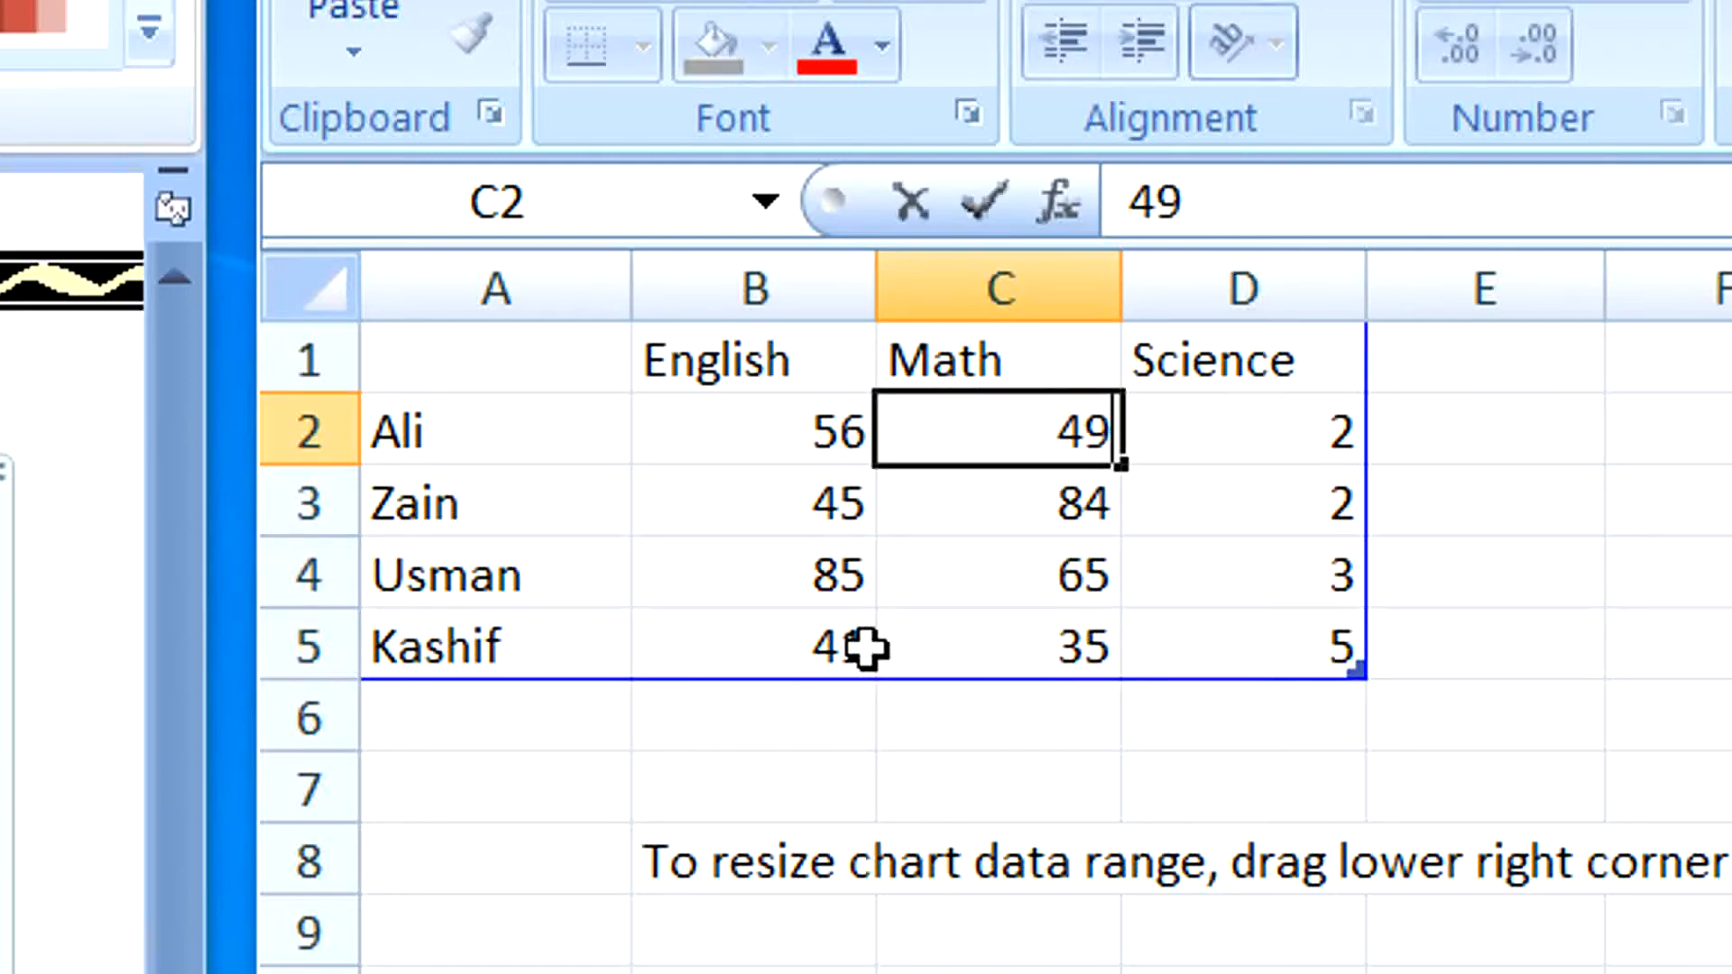
Enter the Science marks 49, 51, 69 and 87 in cells D2 to D5.
{"action": "key", "text": "Right"}
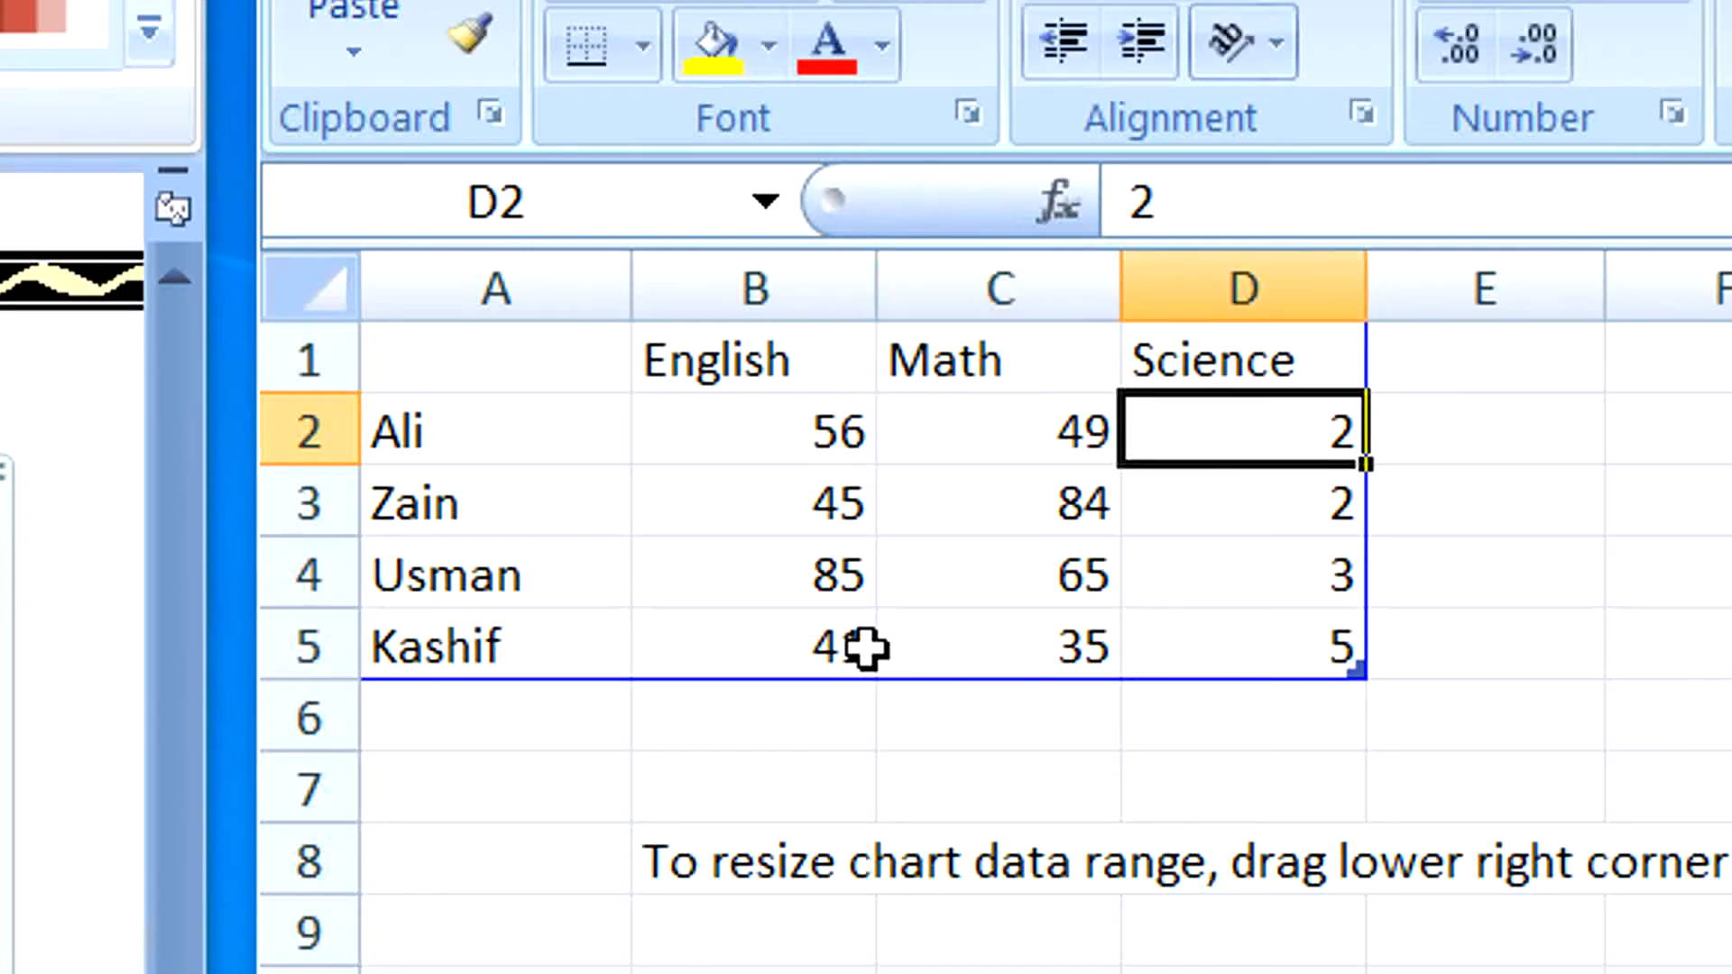
{"action": "type", "text": "49"}
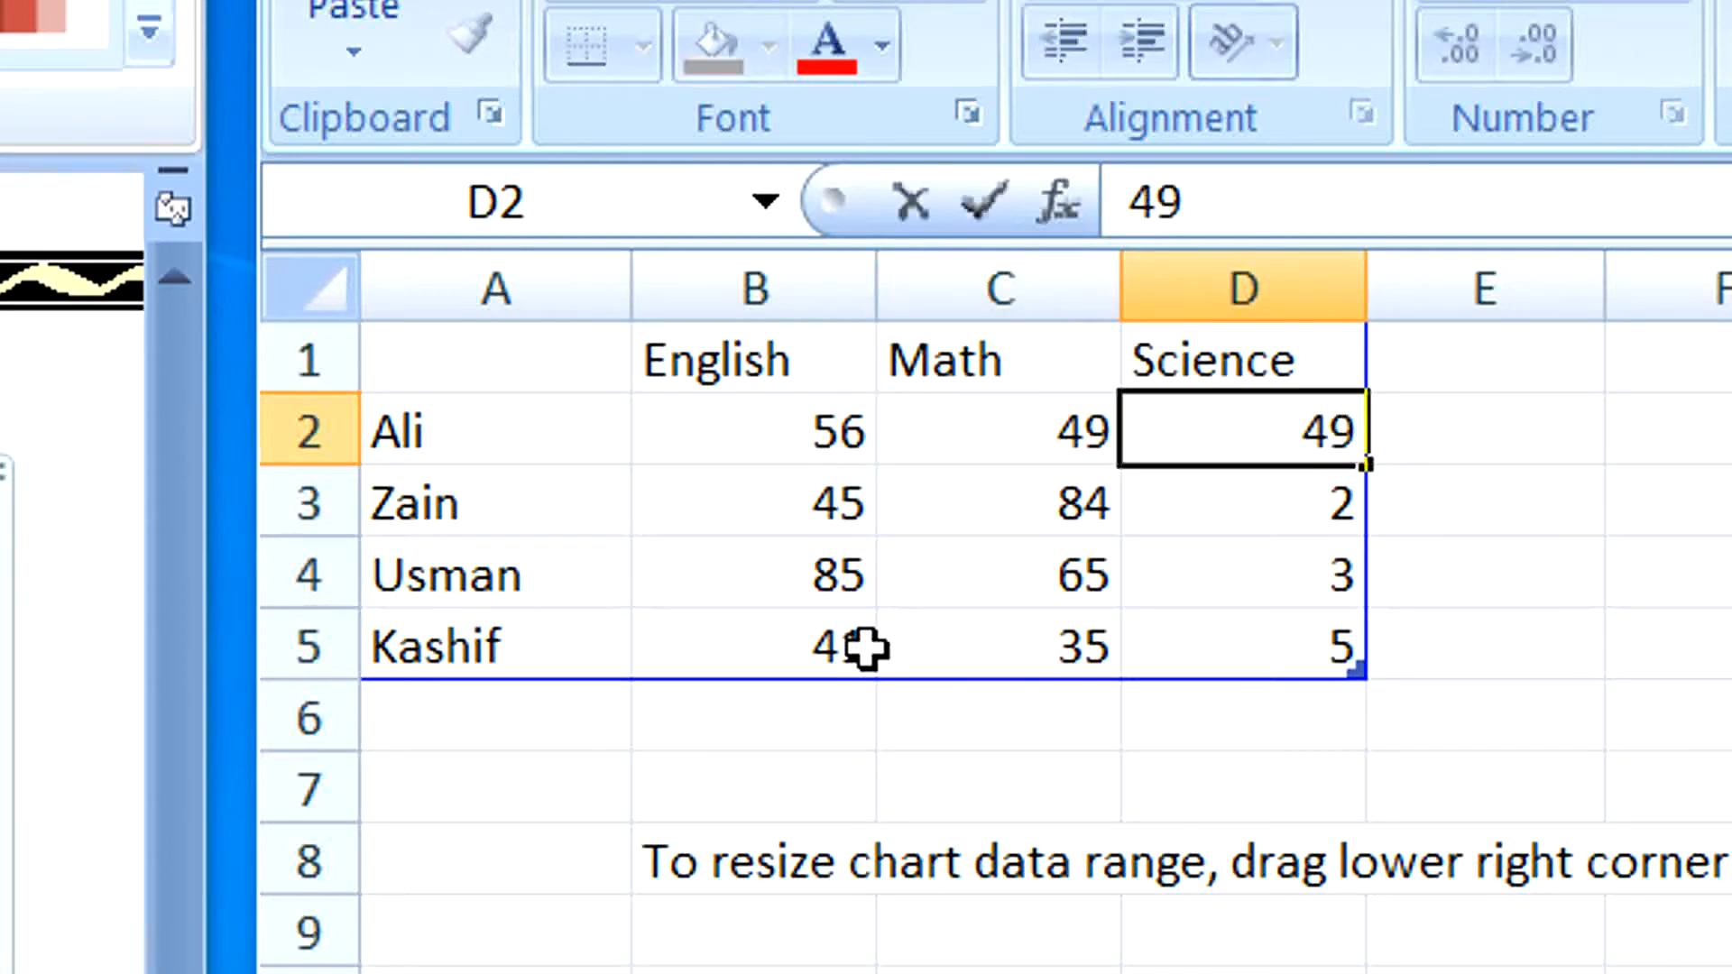
{"action": "key", "text": "Down"}
{"action": "type", "text": "51"}
{"action": "key", "text": "Down"}
{"action": "type", "text": "69"}
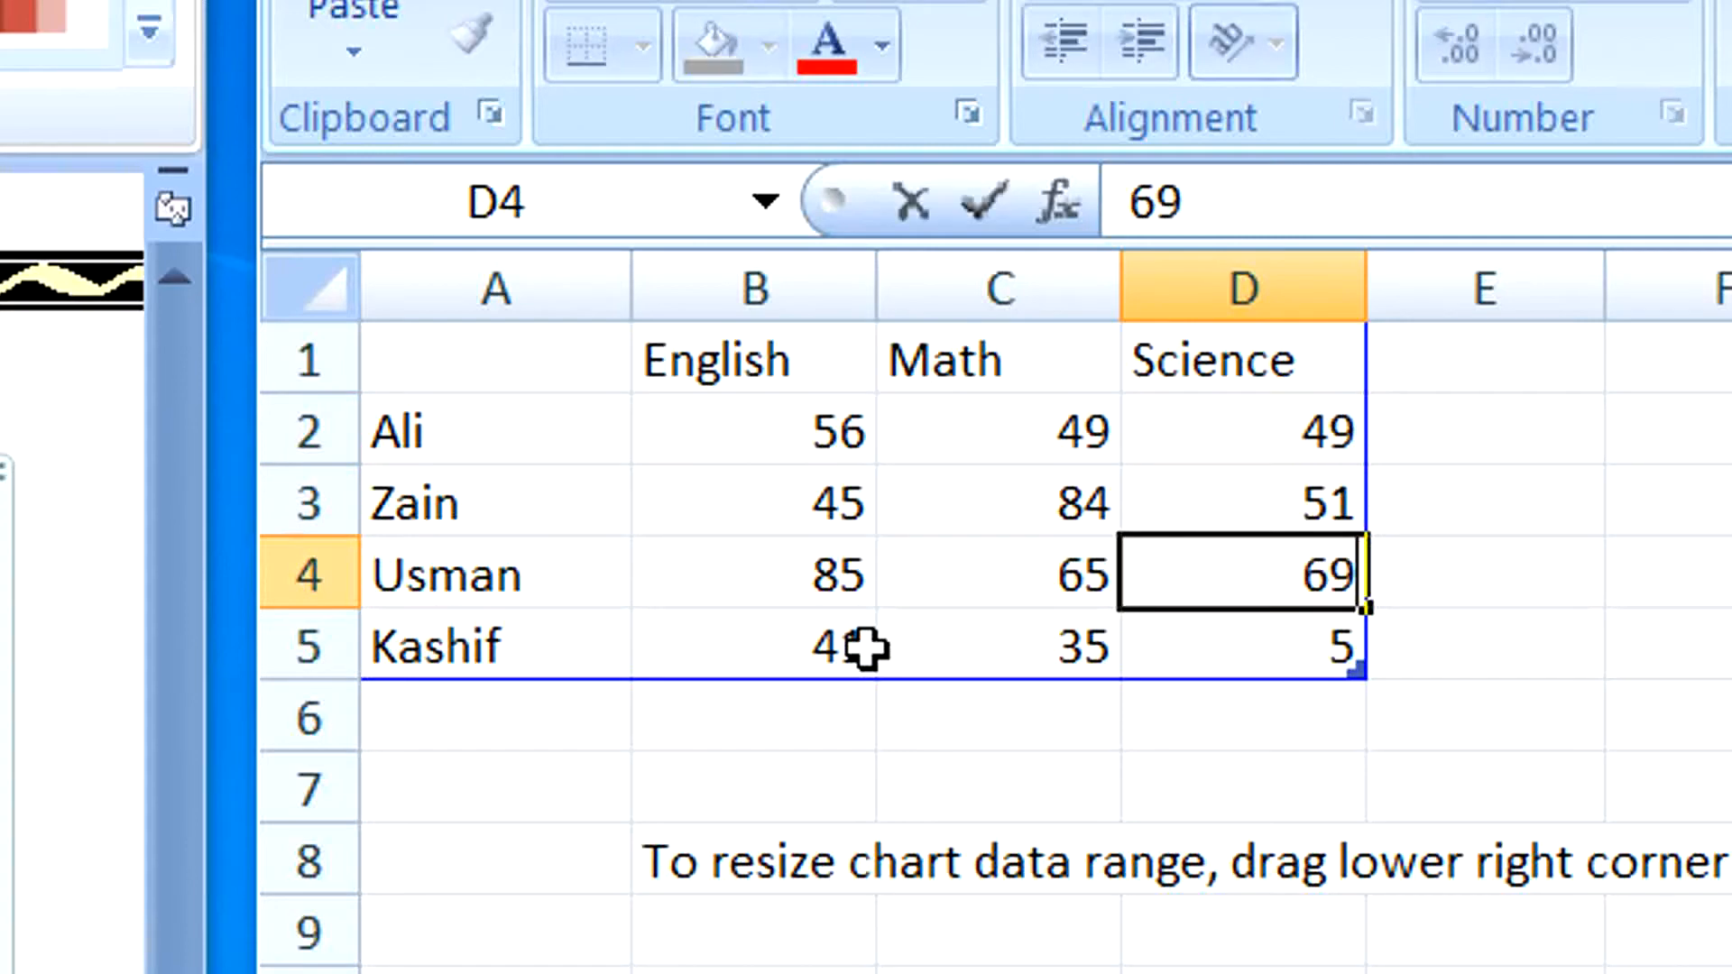
{"action": "key", "text": "Down"}
{"action": "type", "text": "87"}
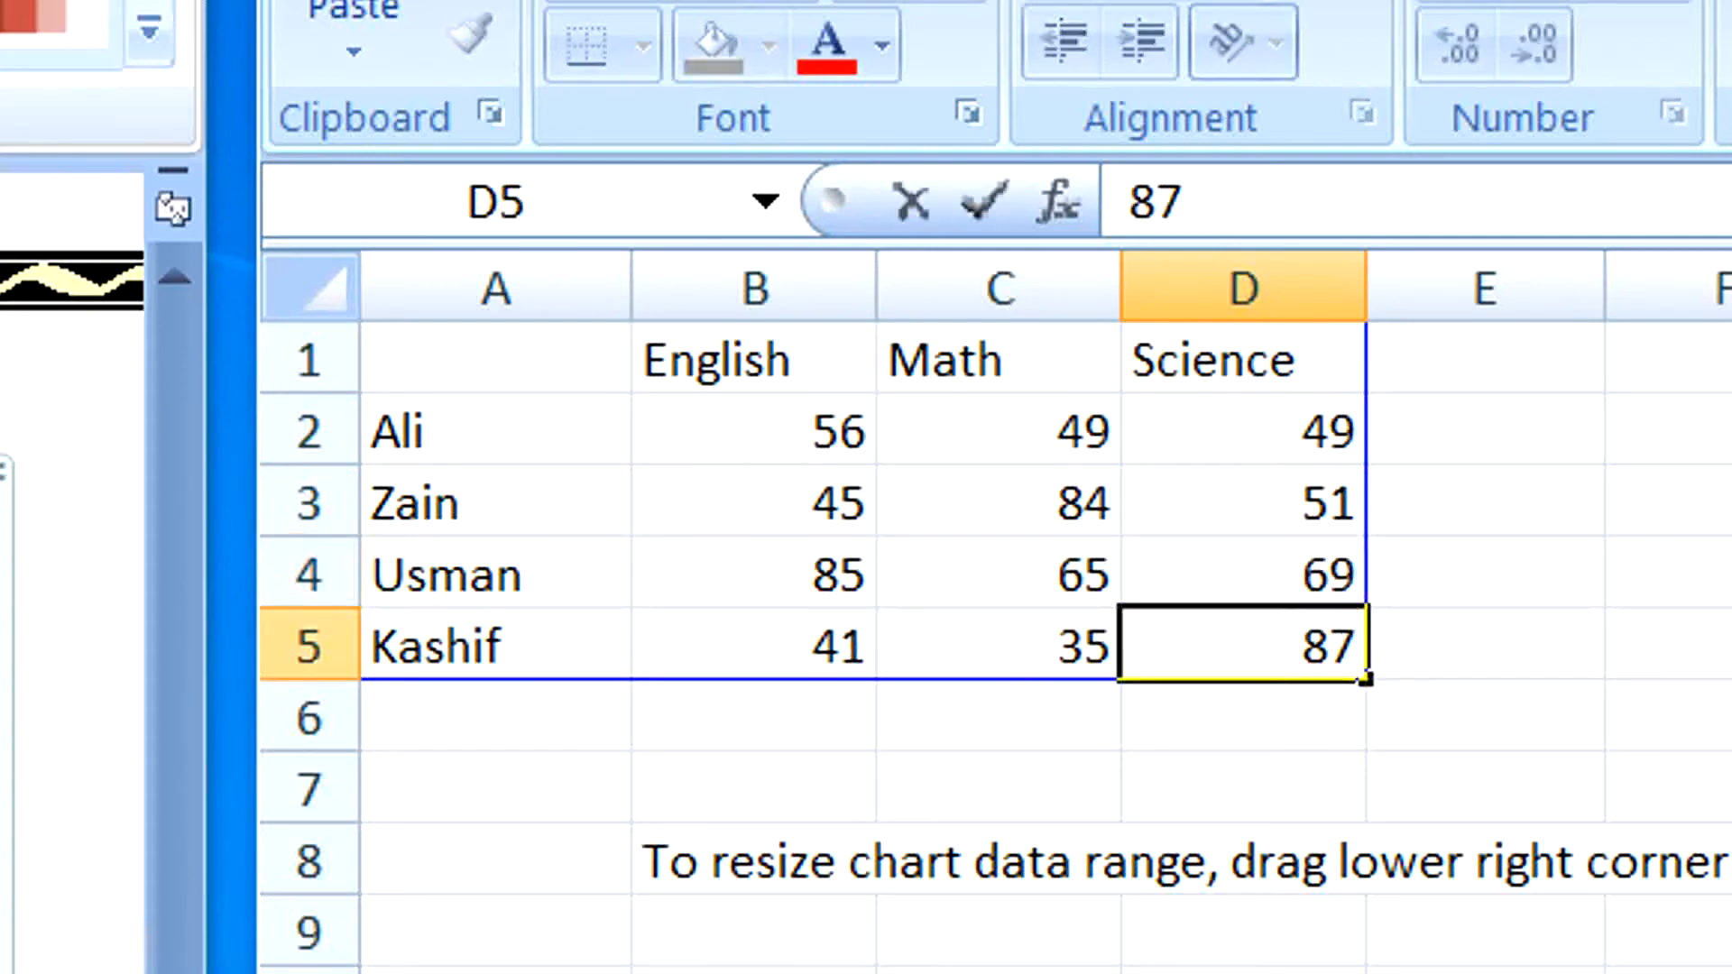
{"action": "left_click", "coordinate": [1243, 973]}
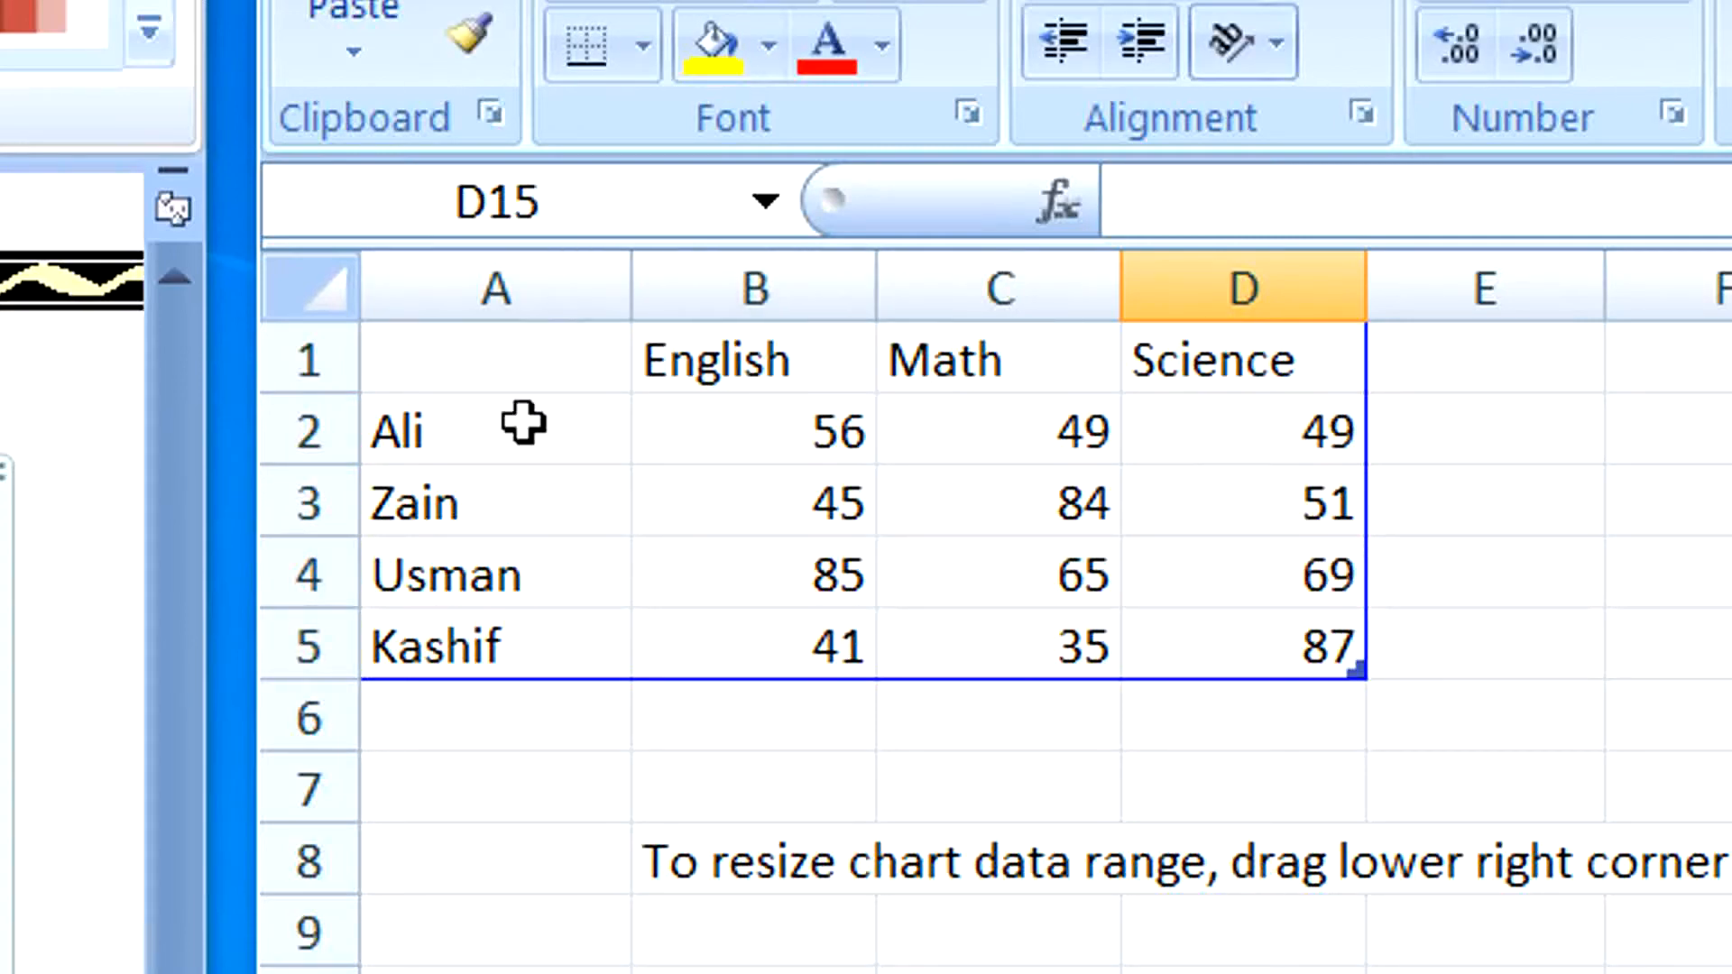